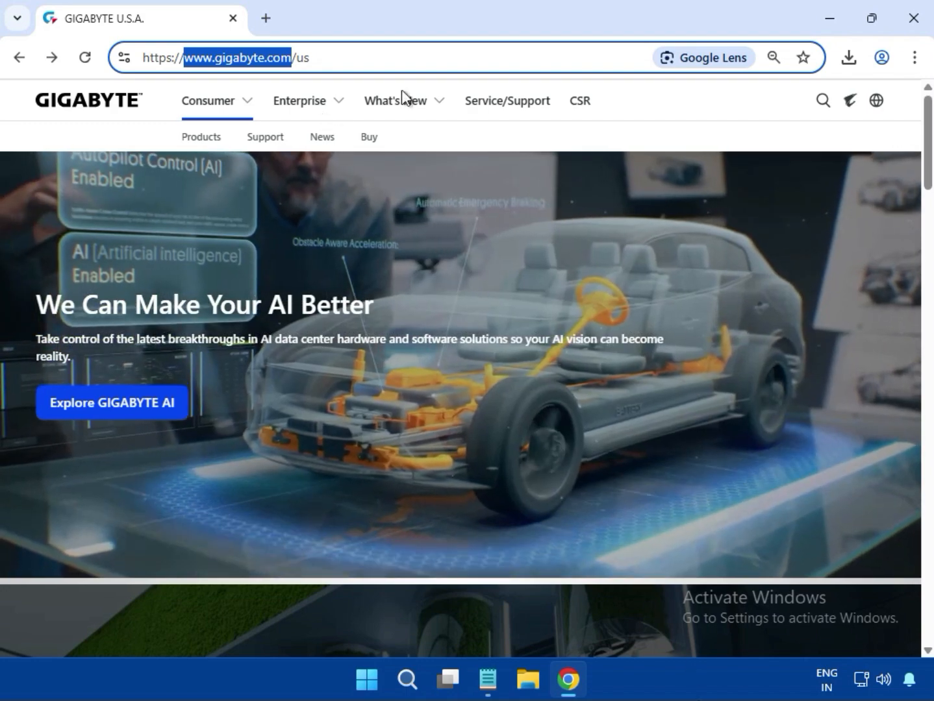
Search the GIGABYTE website for the motherboard model Z790 D AC.
click(826, 108)
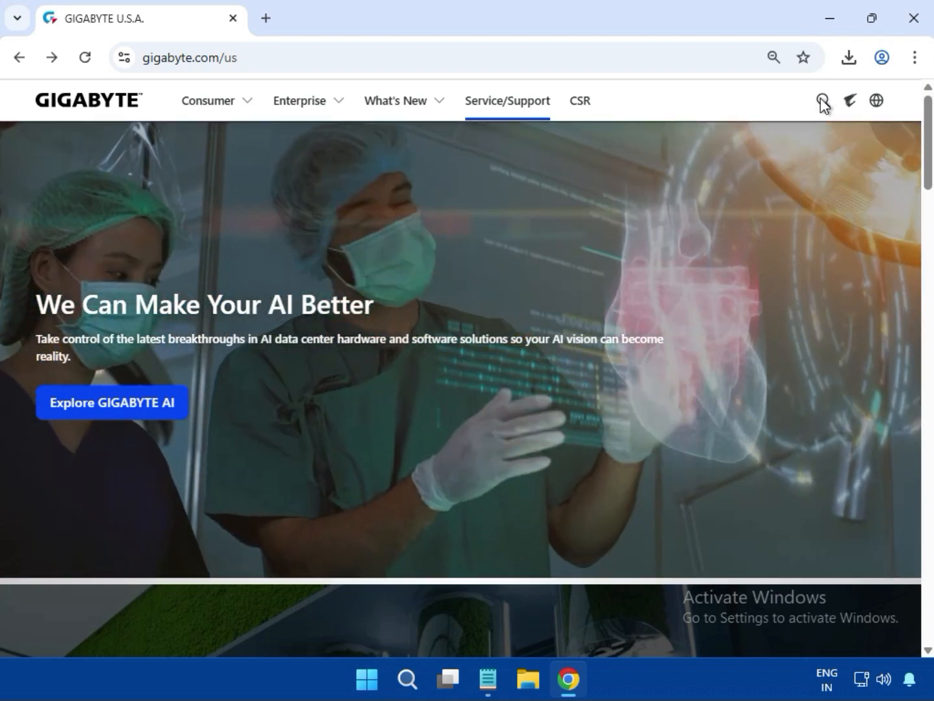
click(822, 101)
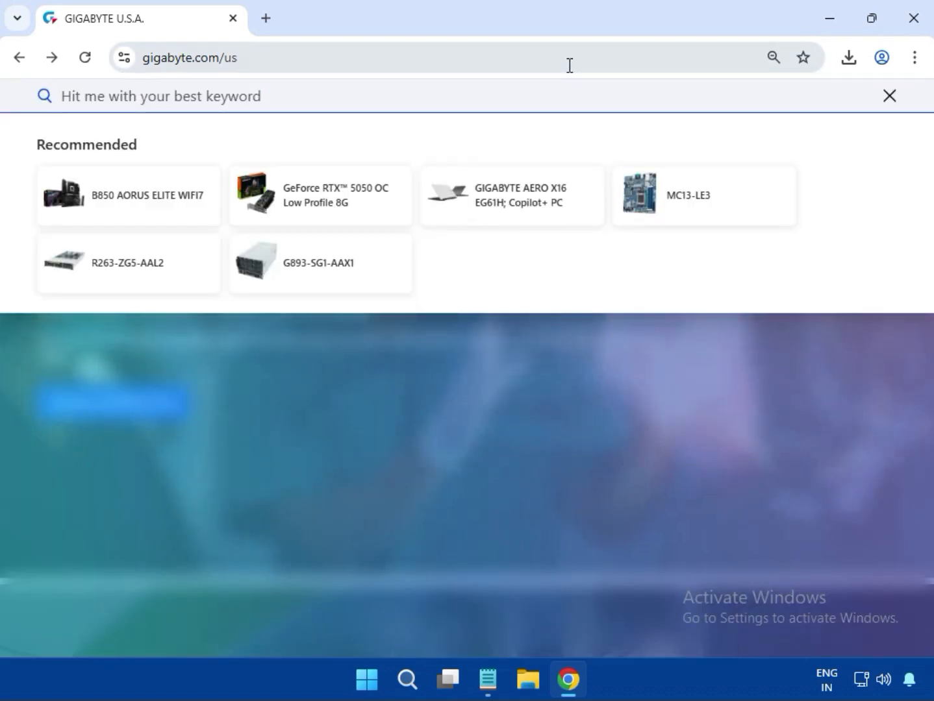
text(Z790 D AC)
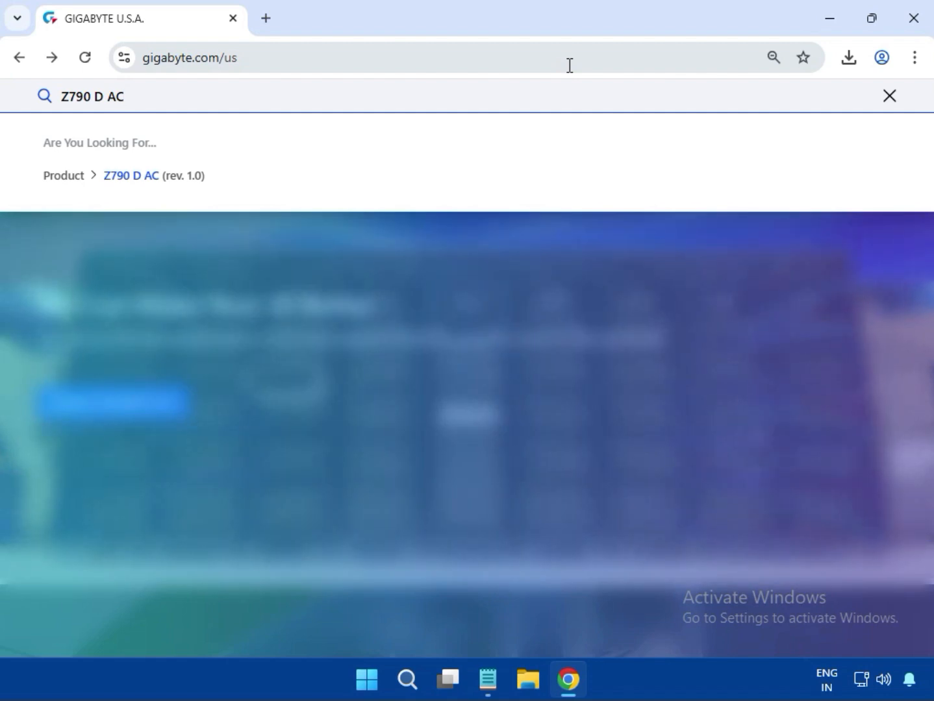
key(Return)
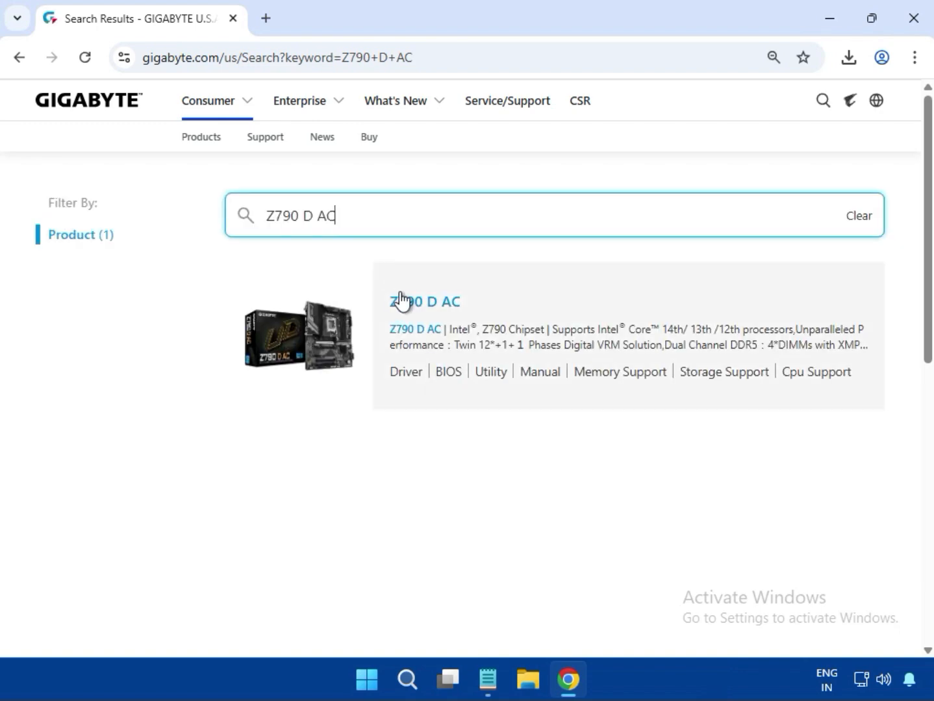
Open the Z790 D AC product's Support page and filter its driver downloads to Windows 11 64bit.
click(406, 302)
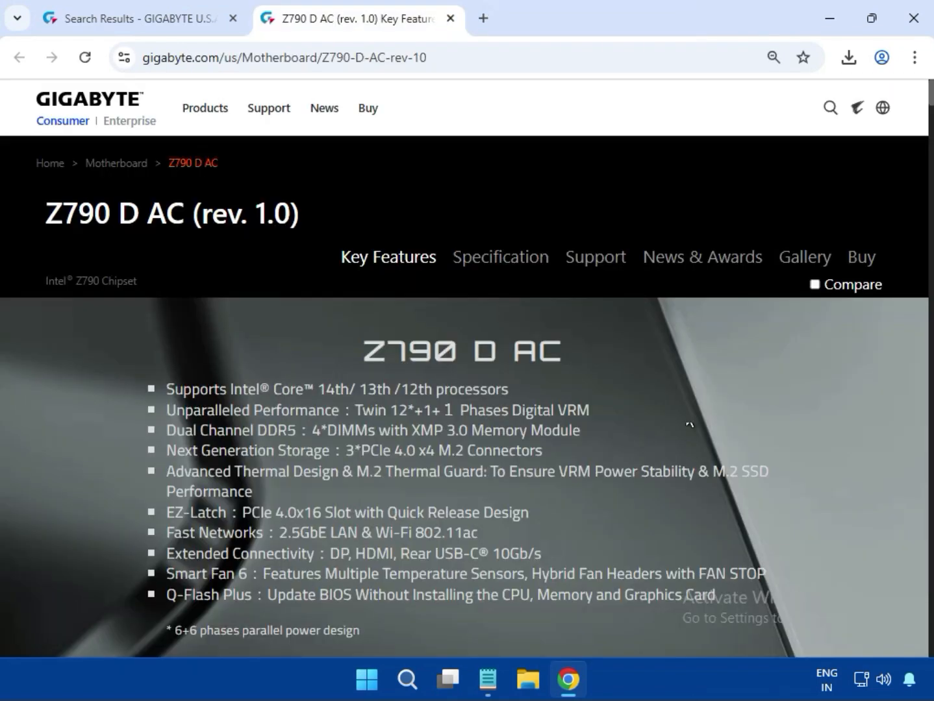
click(591, 263)
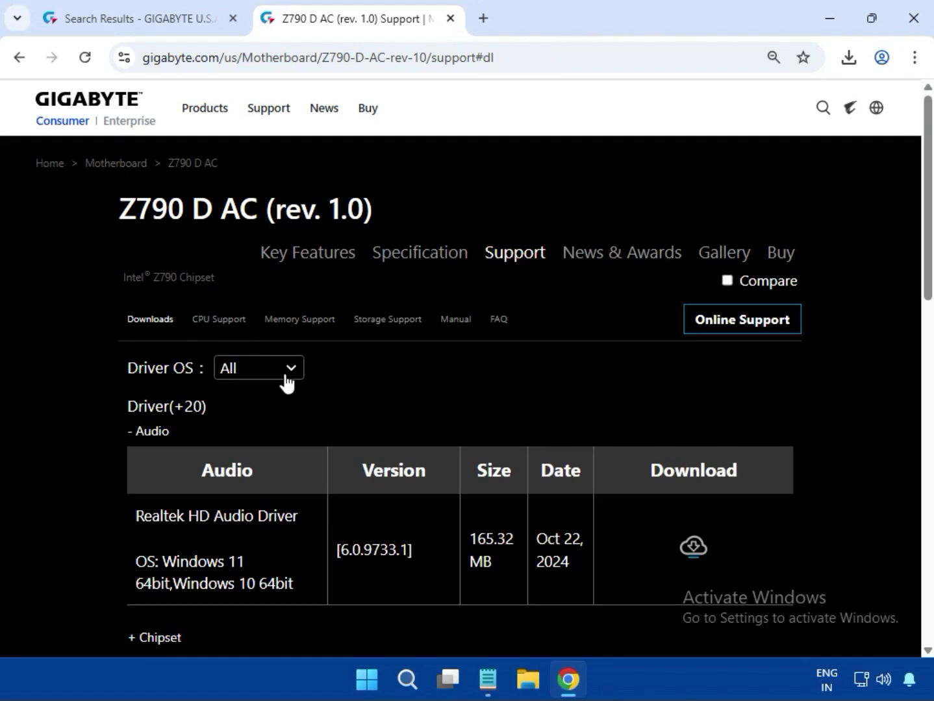
click(287, 384)
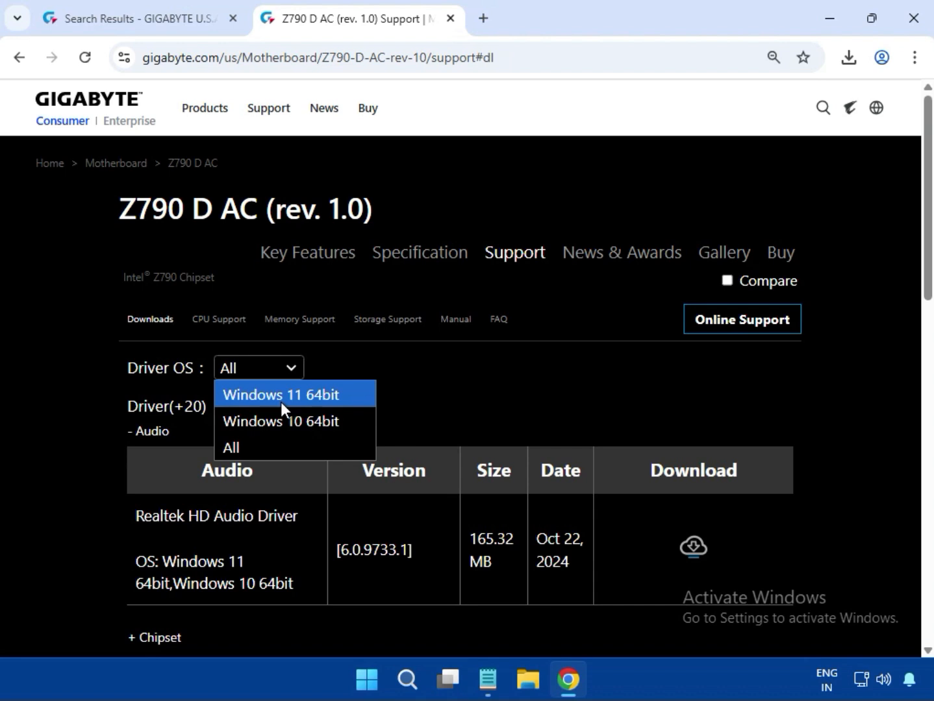
click(281, 396)
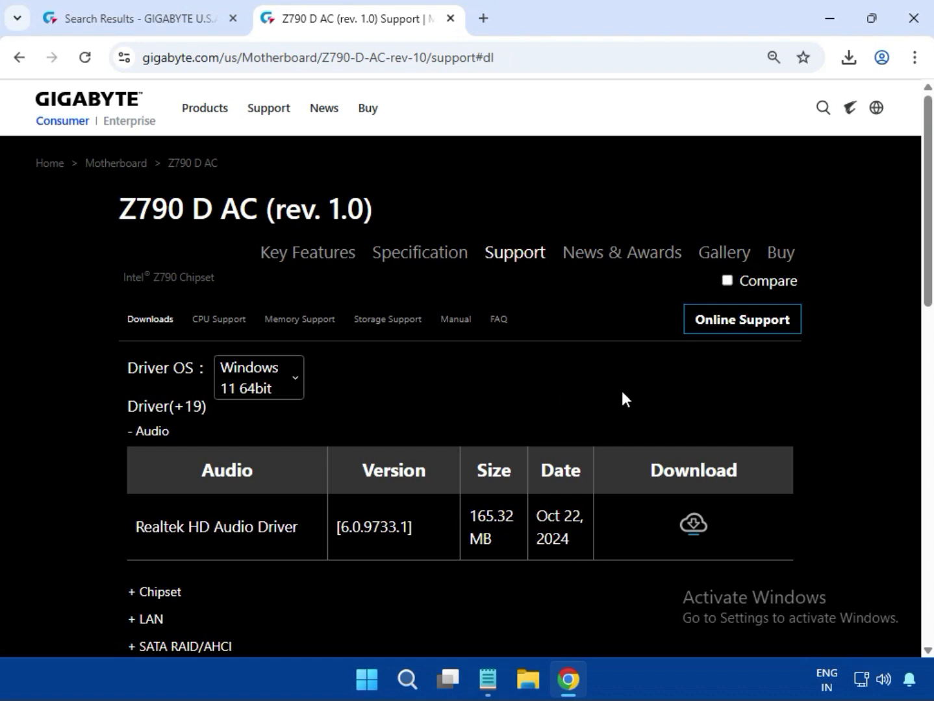
Download the Realtek HD Audio Driver from the Audio category.
scroll(842, 468, down, 1)
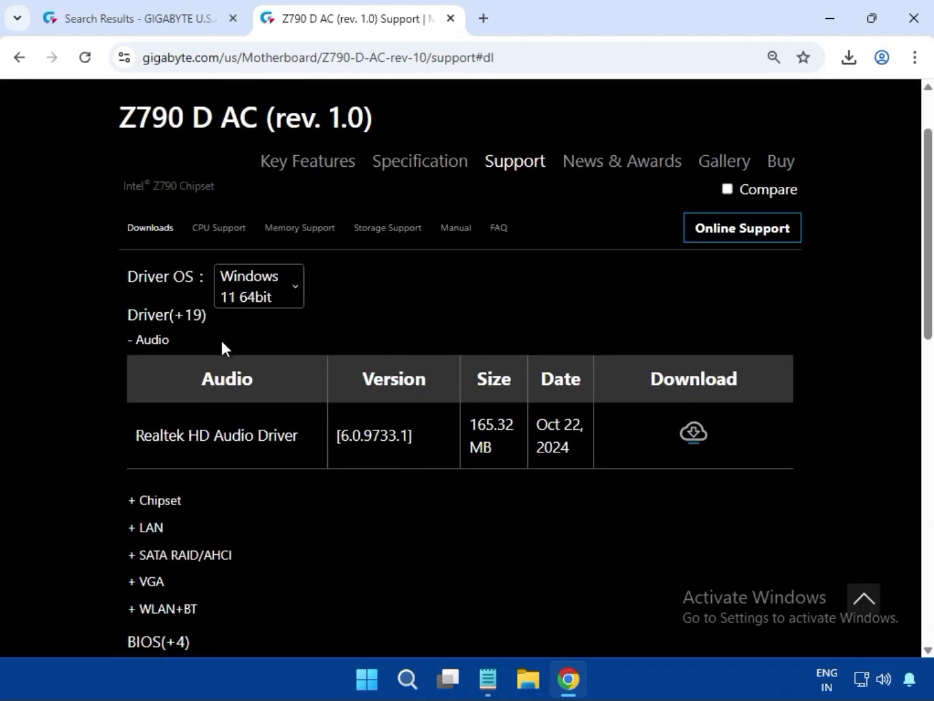
drag(135, 339, 152, 340)
click(693, 433)
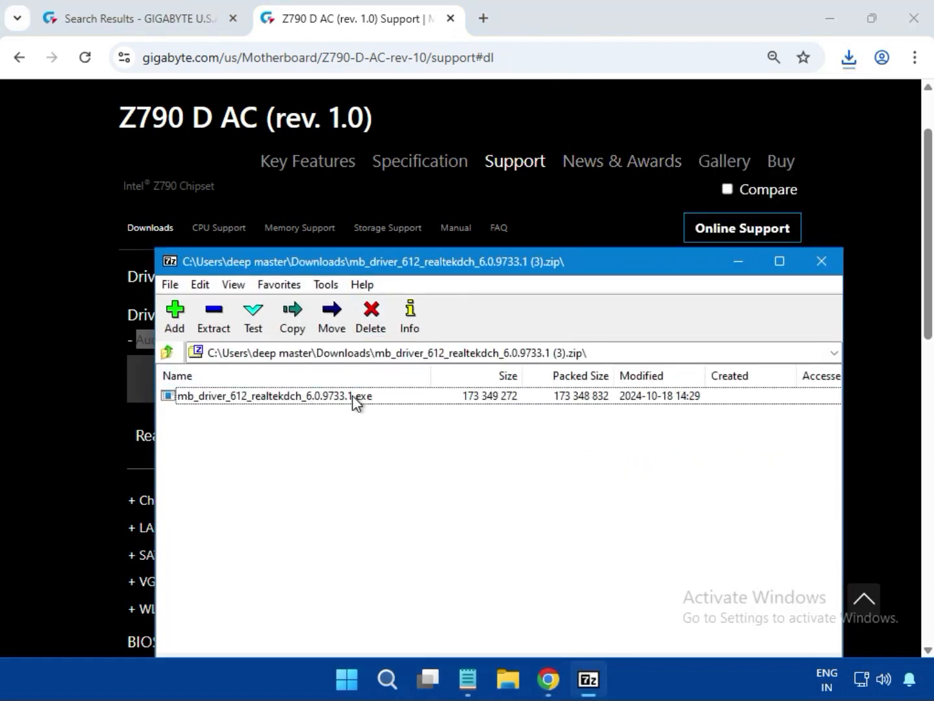
Run mb_driver_612_realtekdch_6.0.9733.1.exe from the downloaded archive, allow it to make changes, and close the archive.
double_click(359, 399)
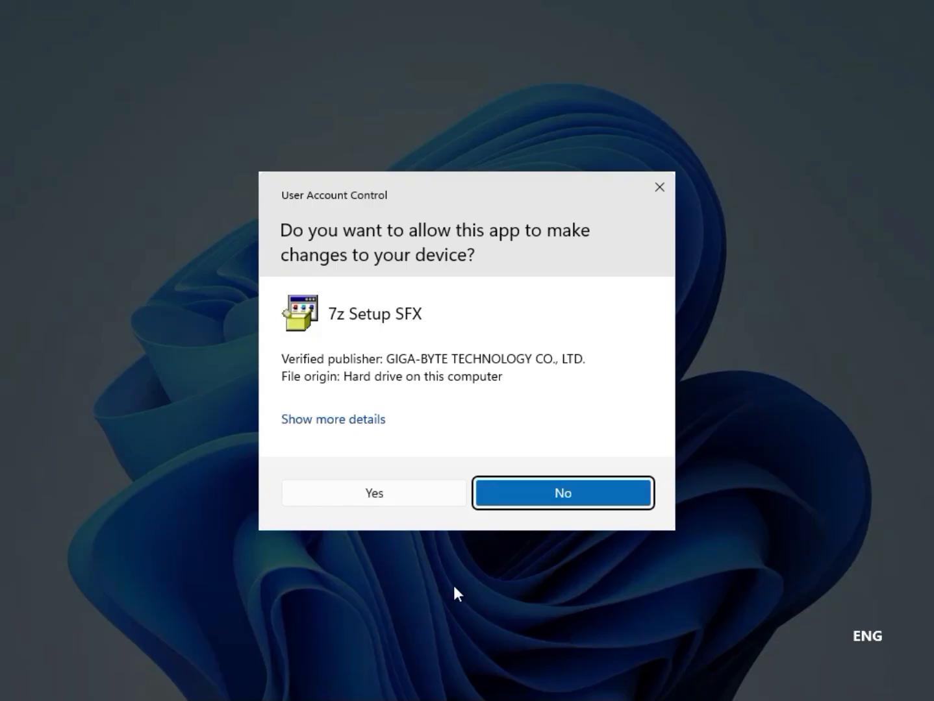
click(384, 493)
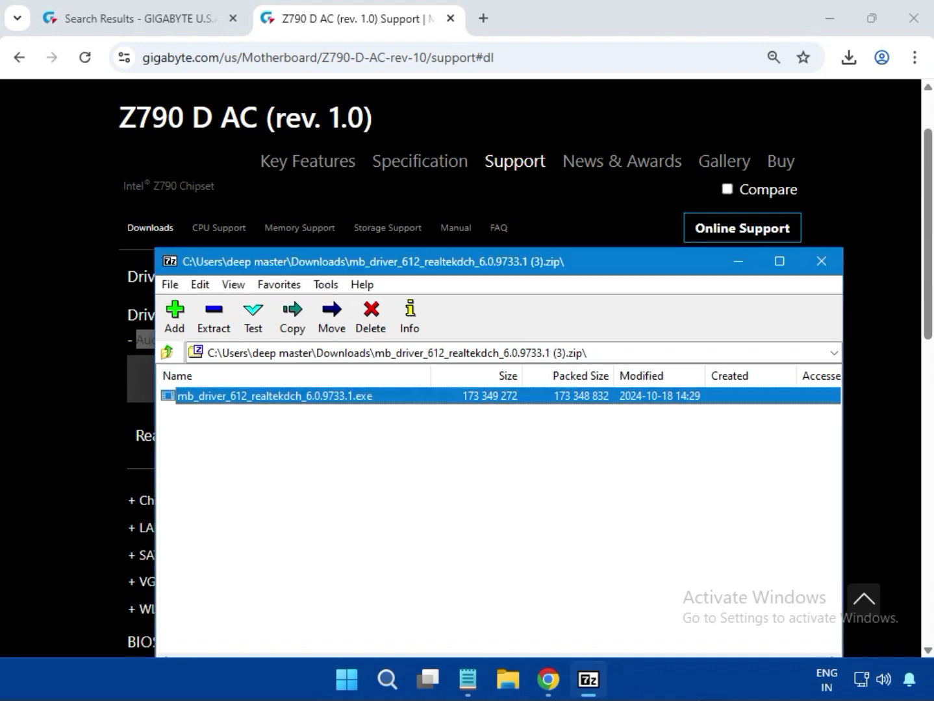
click(823, 260)
click(836, 286)
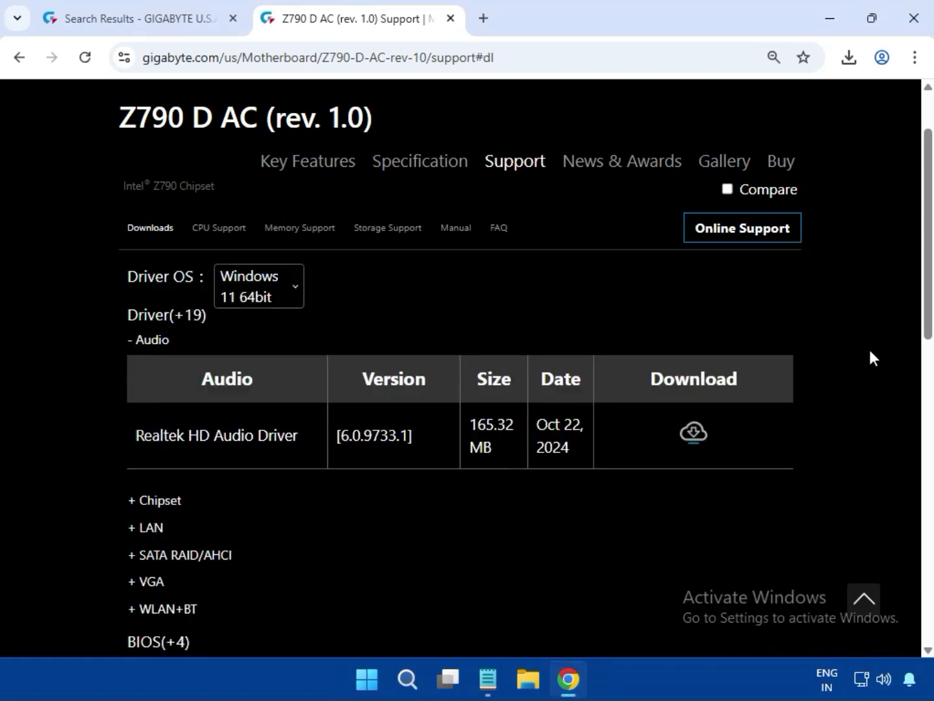
Expand the Chipset driver category and download the Intel Serial I/O driver.
scroll(872, 356, up, 2)
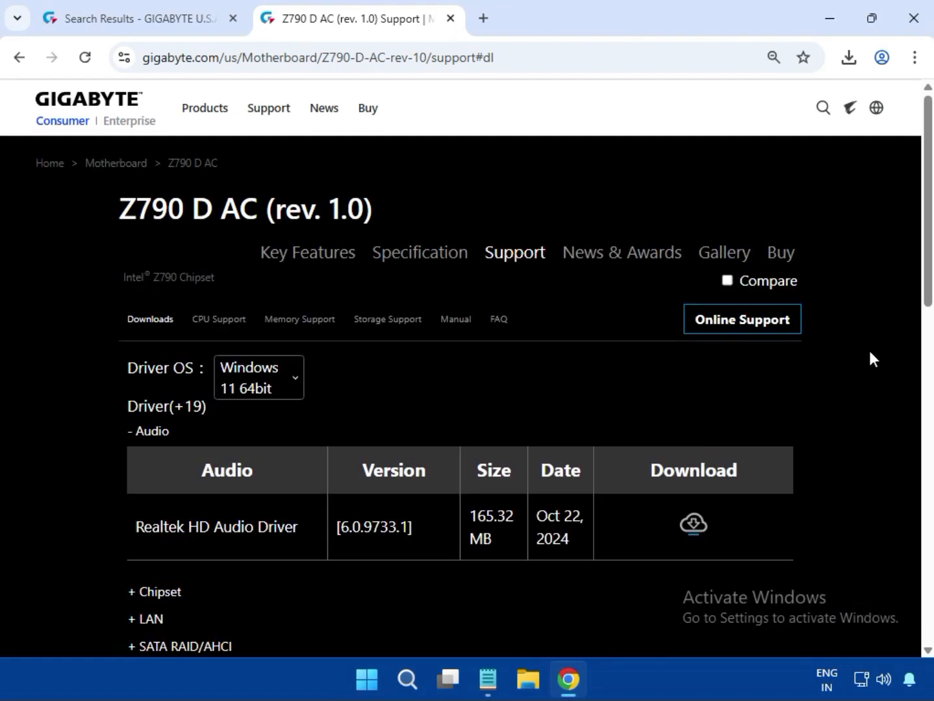
scroll(871, 354, down, 2)
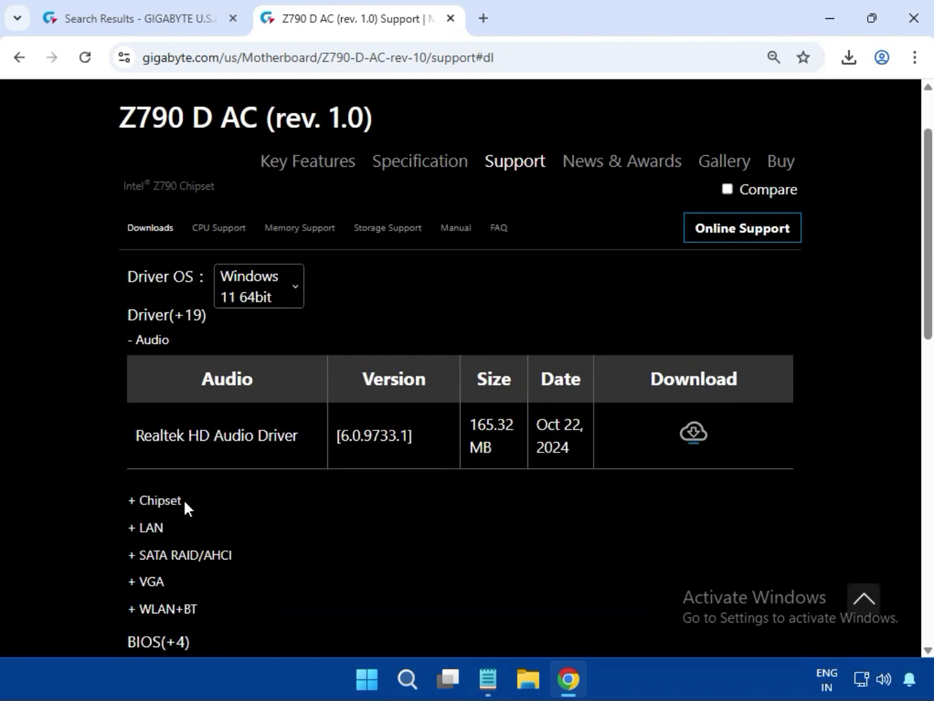
drag(184, 501, 128, 501)
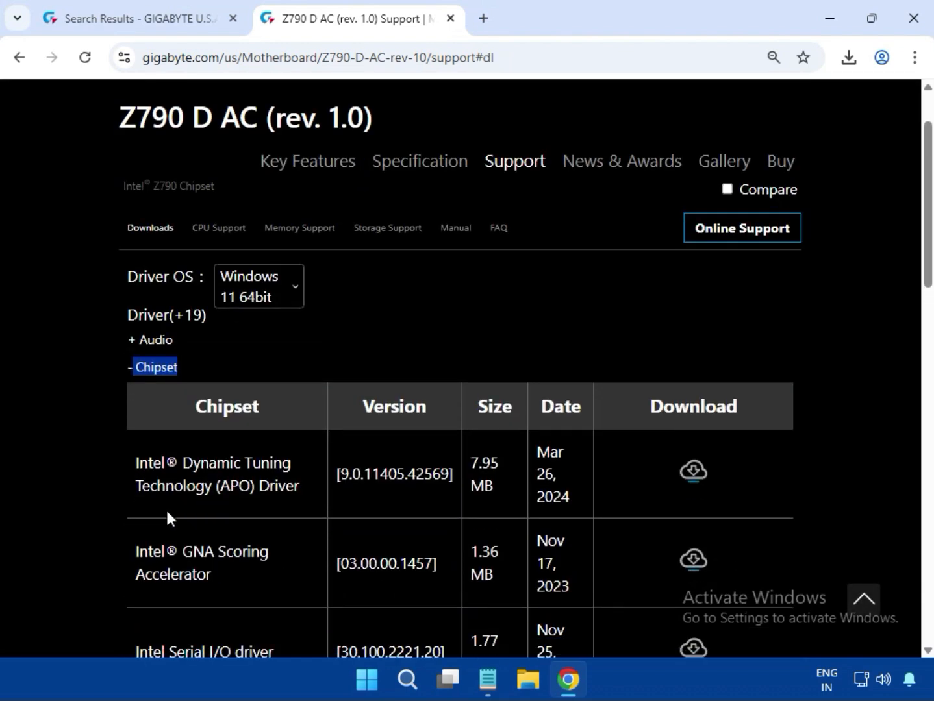
scroll(259, 546, down, 4)
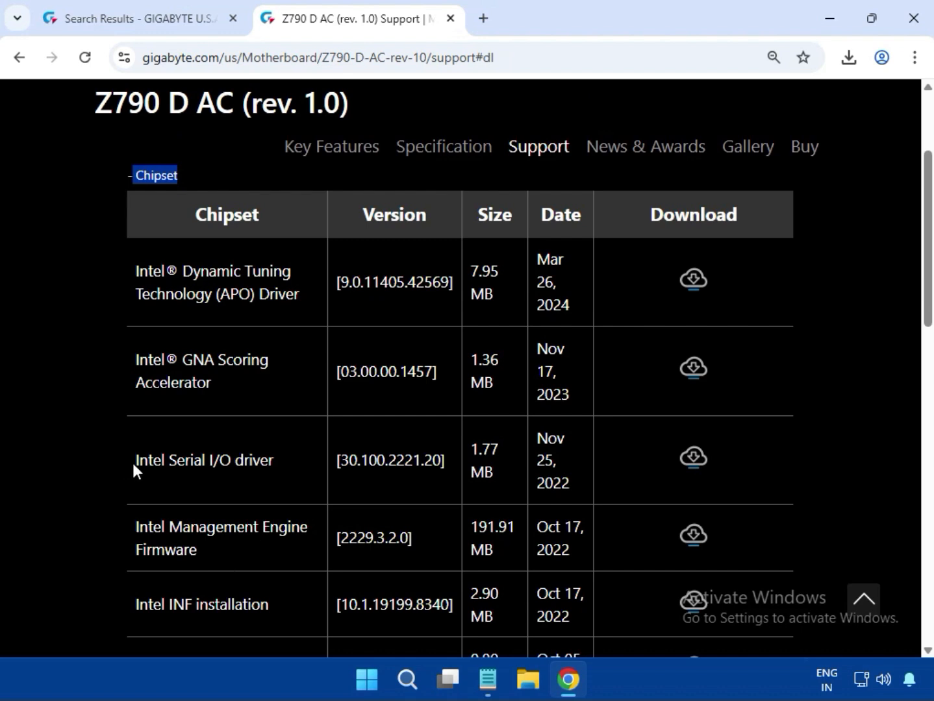
drag(133, 465, 239, 473)
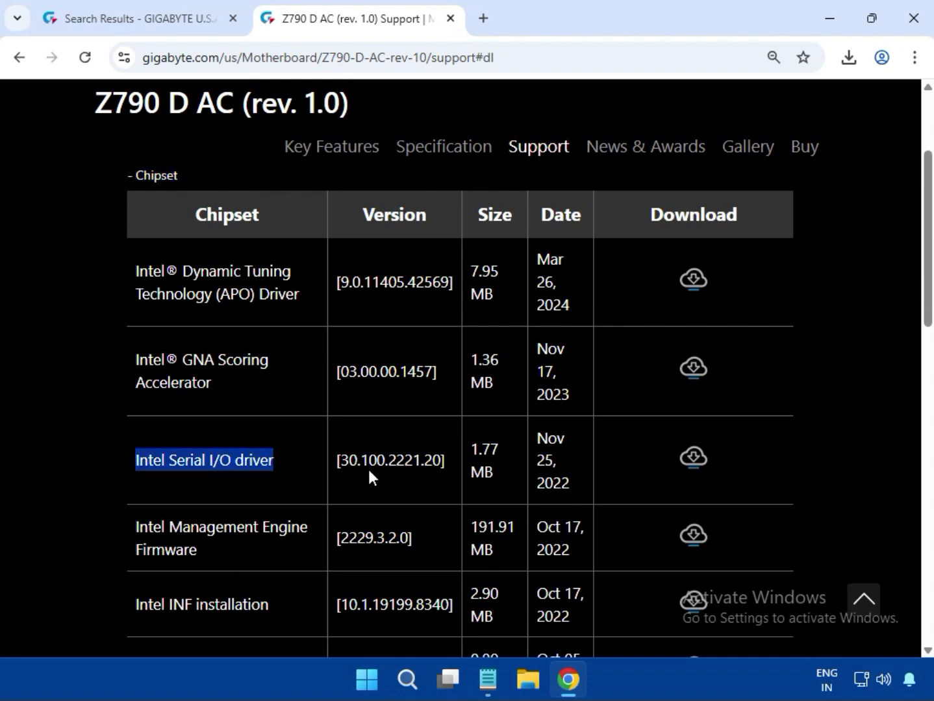
click(700, 457)
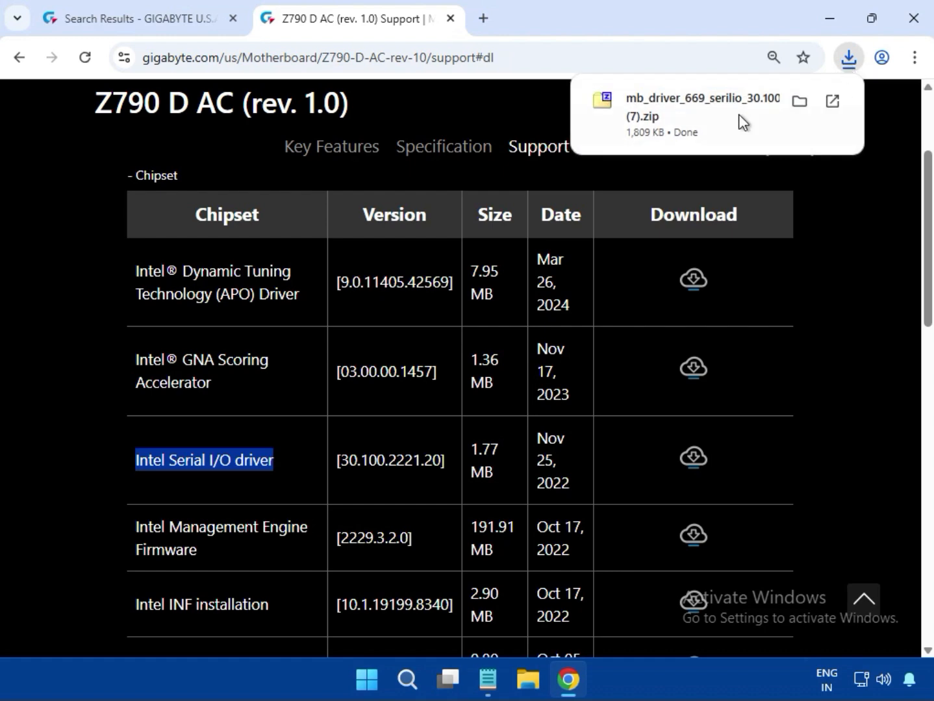
Run 669_30.100.2221.20_SETUPSERIALIO.EXE from the downloaded archive with permission to make changes, and close the archive.
click(723, 121)
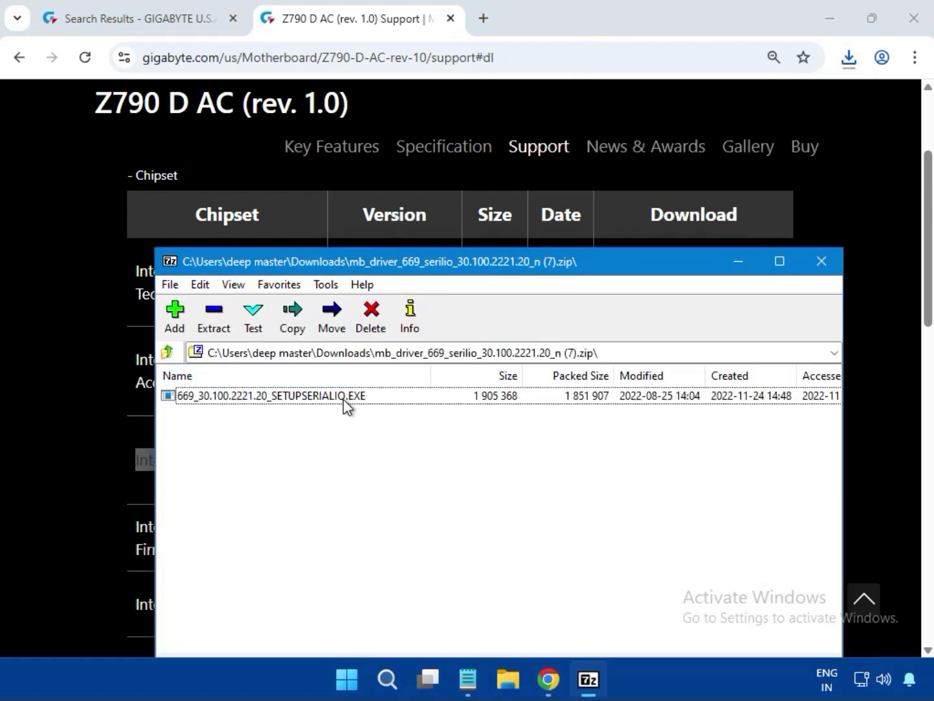
click(343, 399)
double_click(374, 398)
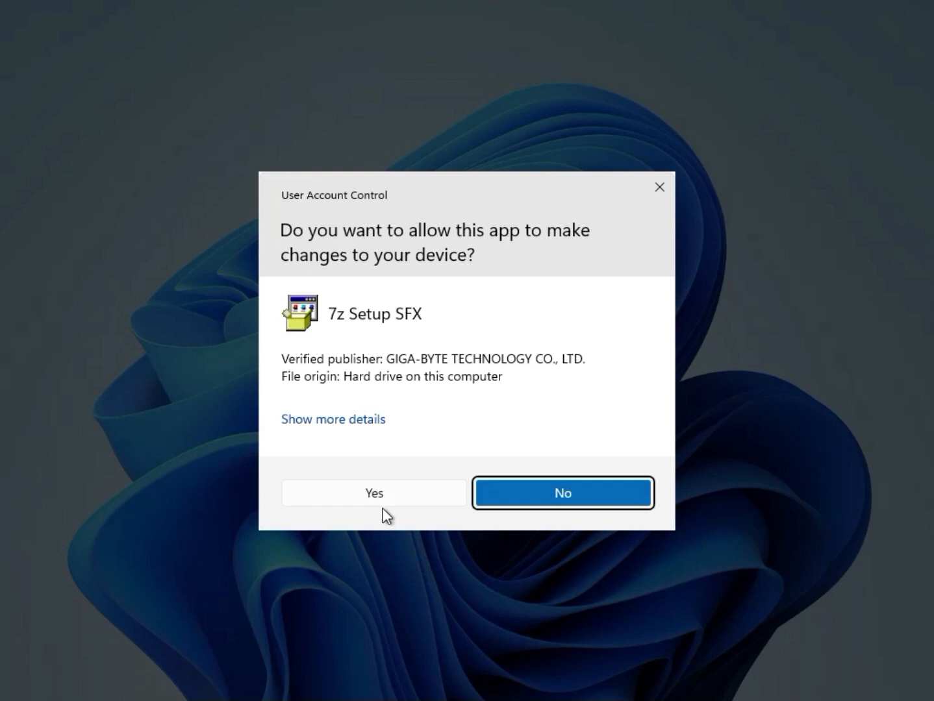
click(382, 500)
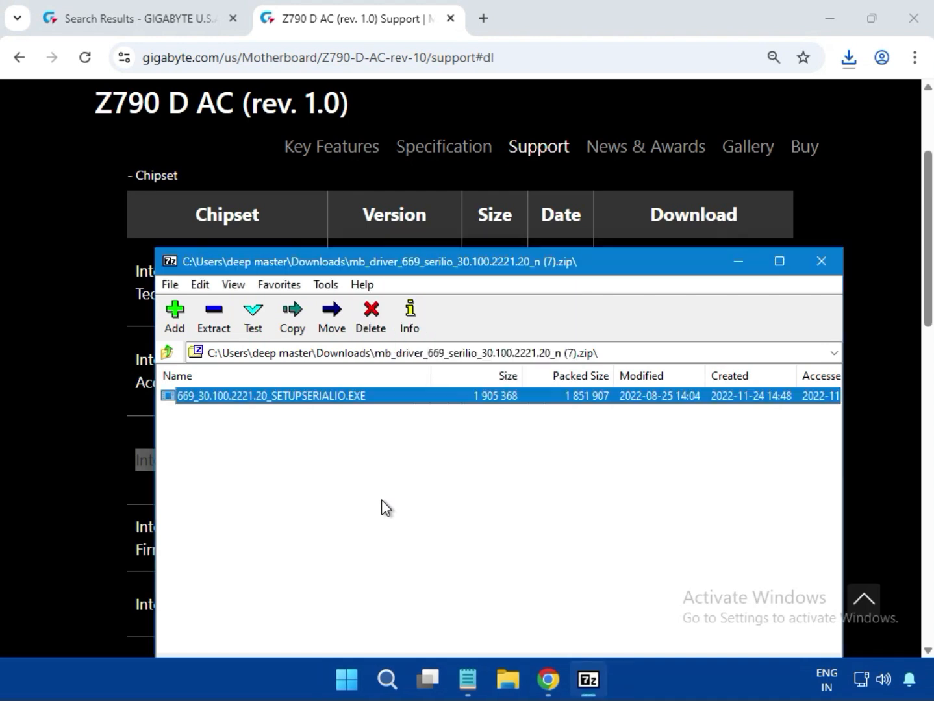
click(830, 261)
click(856, 330)
Download the Intel INF installation driver from the Chipset category.
scroll(856, 331, up, 4)
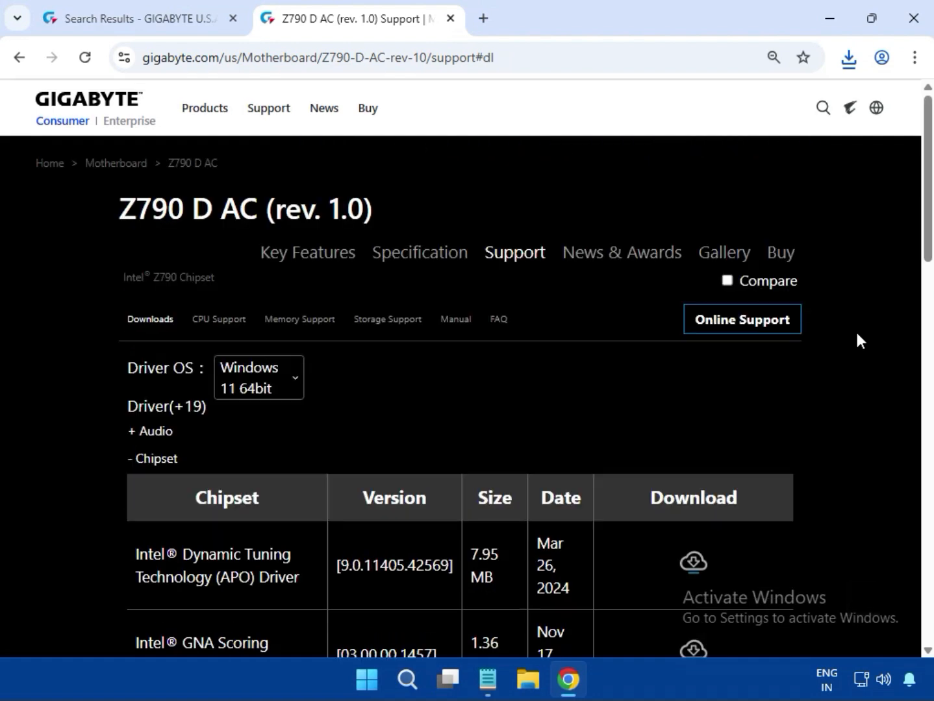
scroll(855, 330, down, 5)
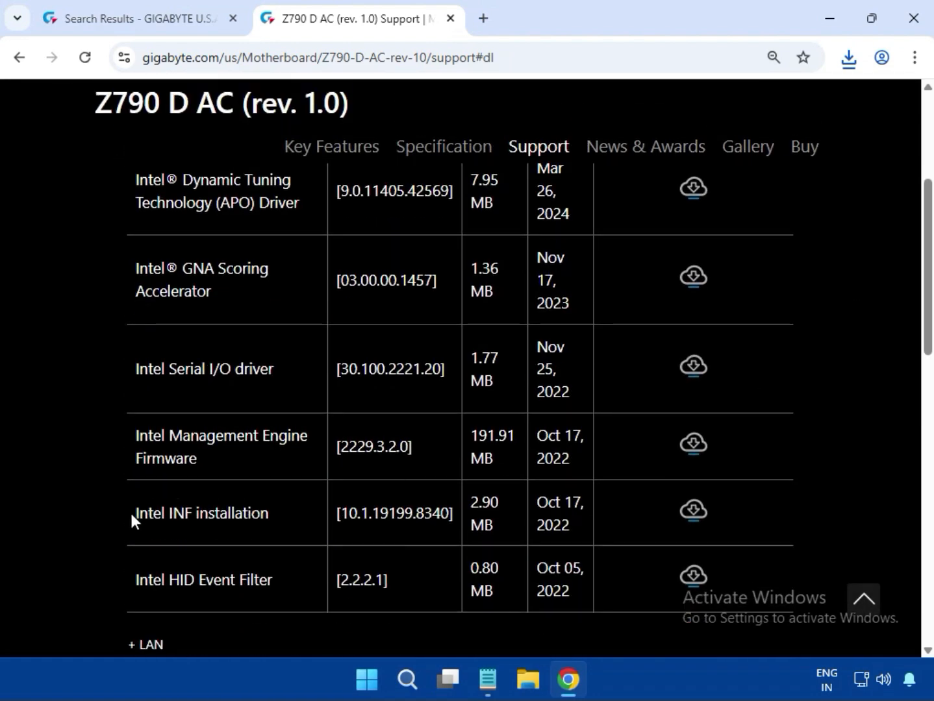
drag(146, 514, 280, 521)
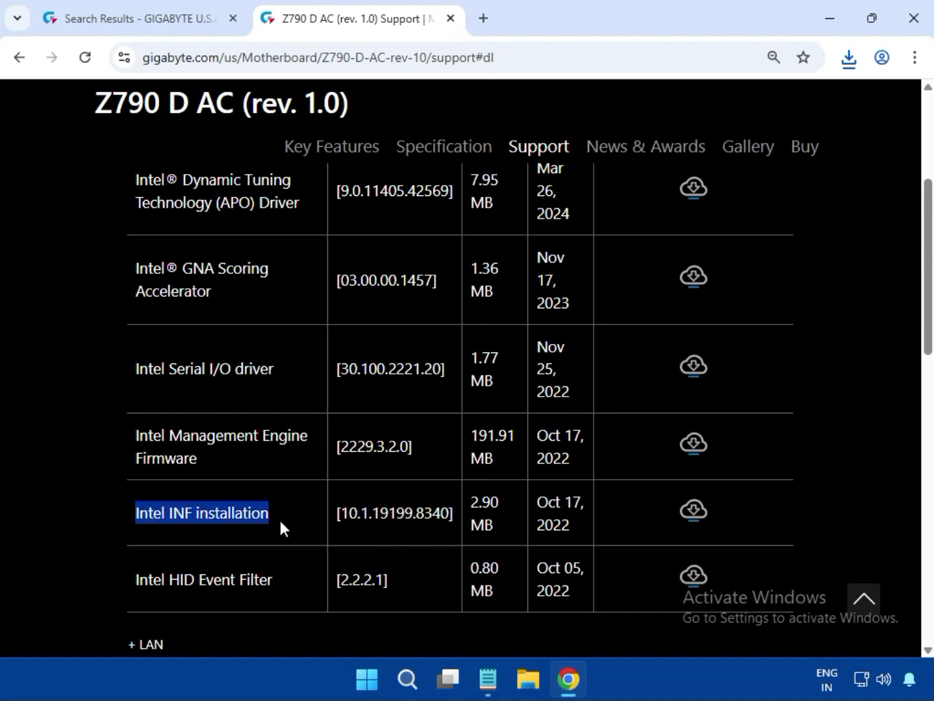
click(706, 518)
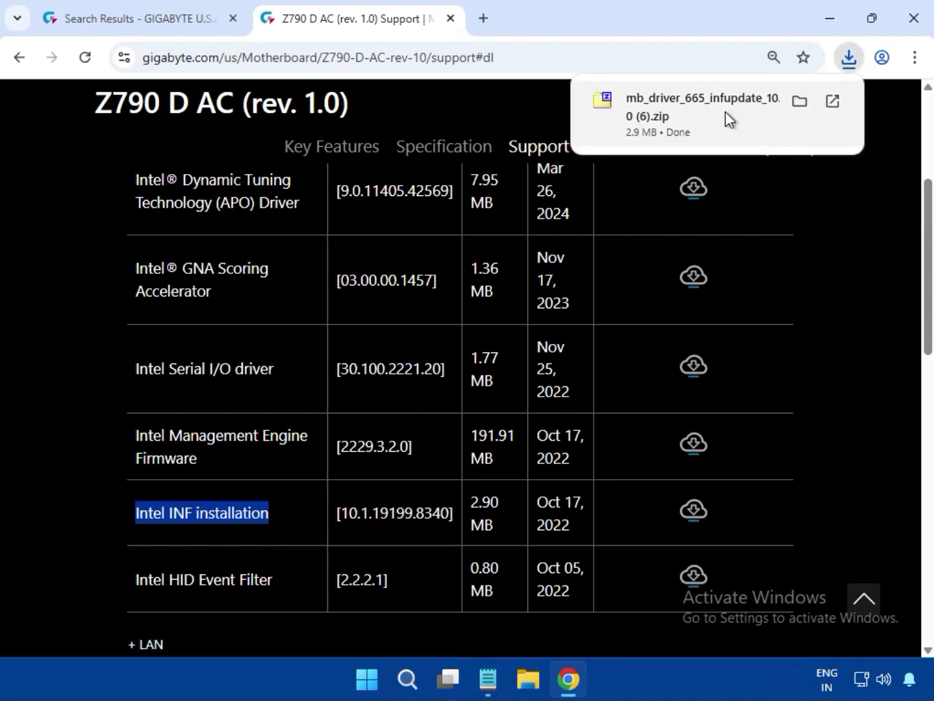
Run mb_driver_665_infupdate_10.1.19199.8340.exe from the downloaded archive with permission to make changes, and close the archive.
click(725, 111)
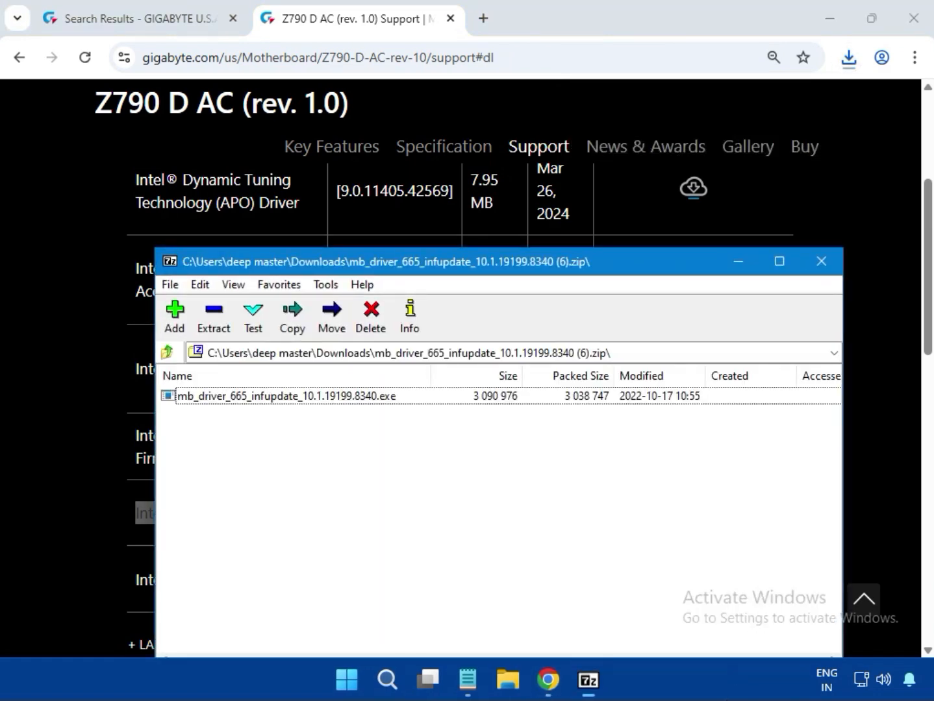
click(370, 401)
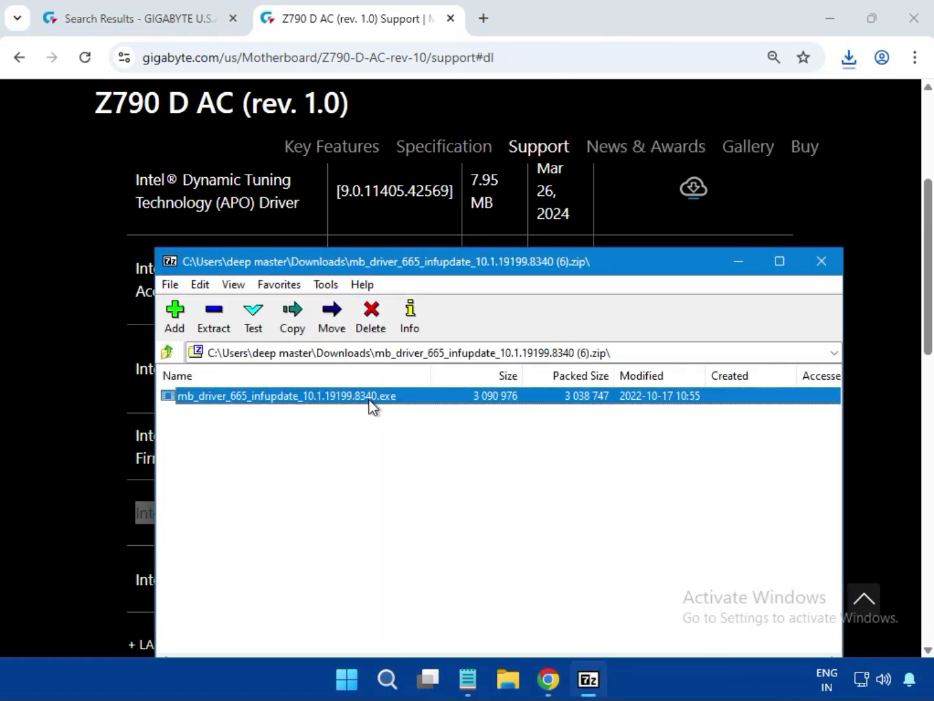
double_click(383, 395)
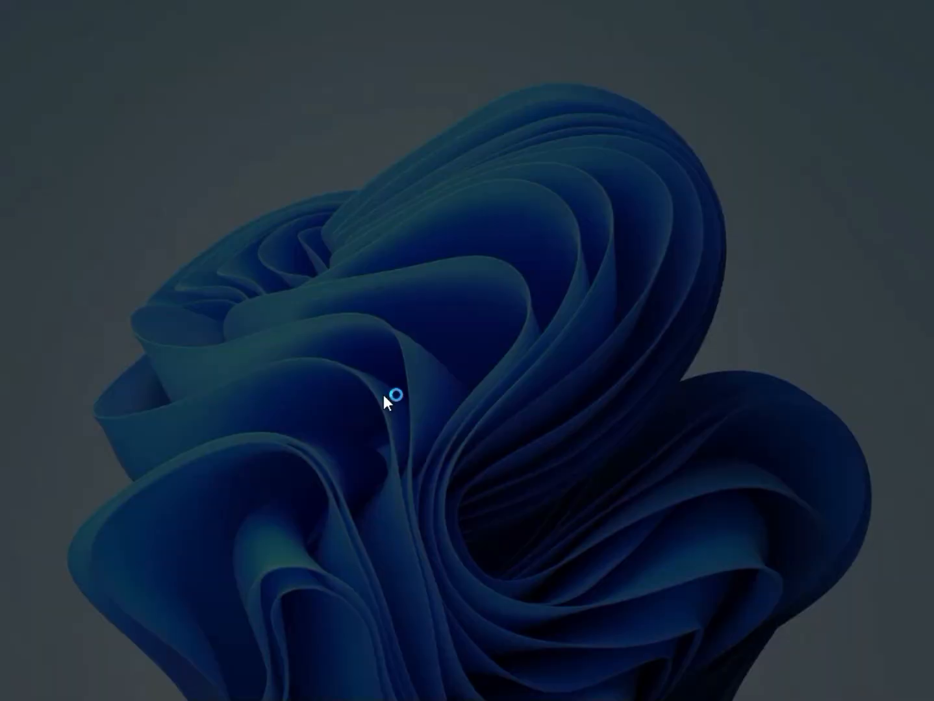
click(394, 495)
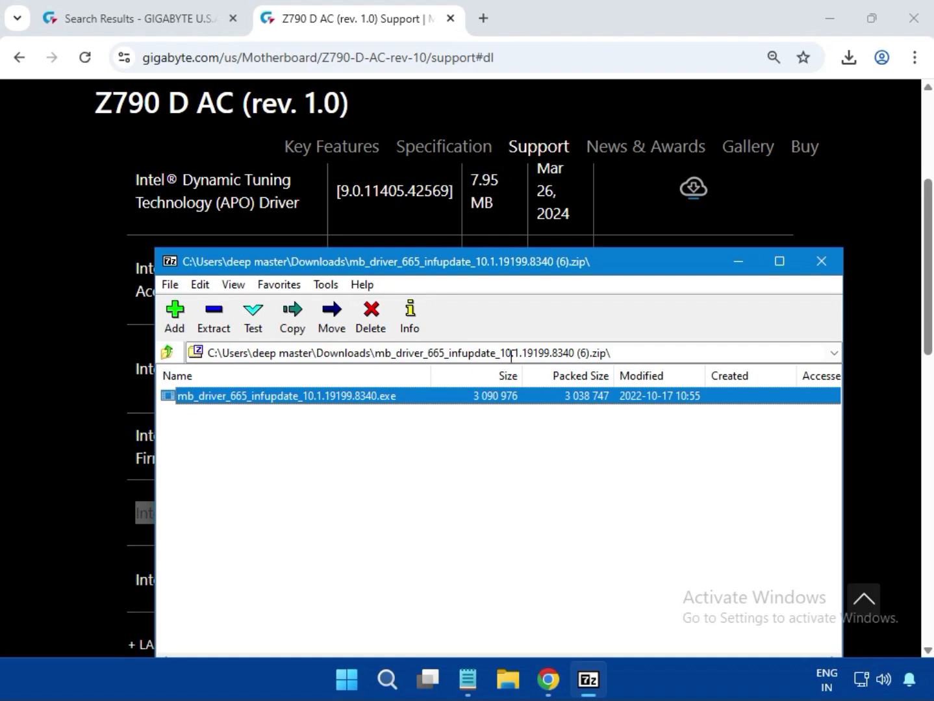
click(819, 262)
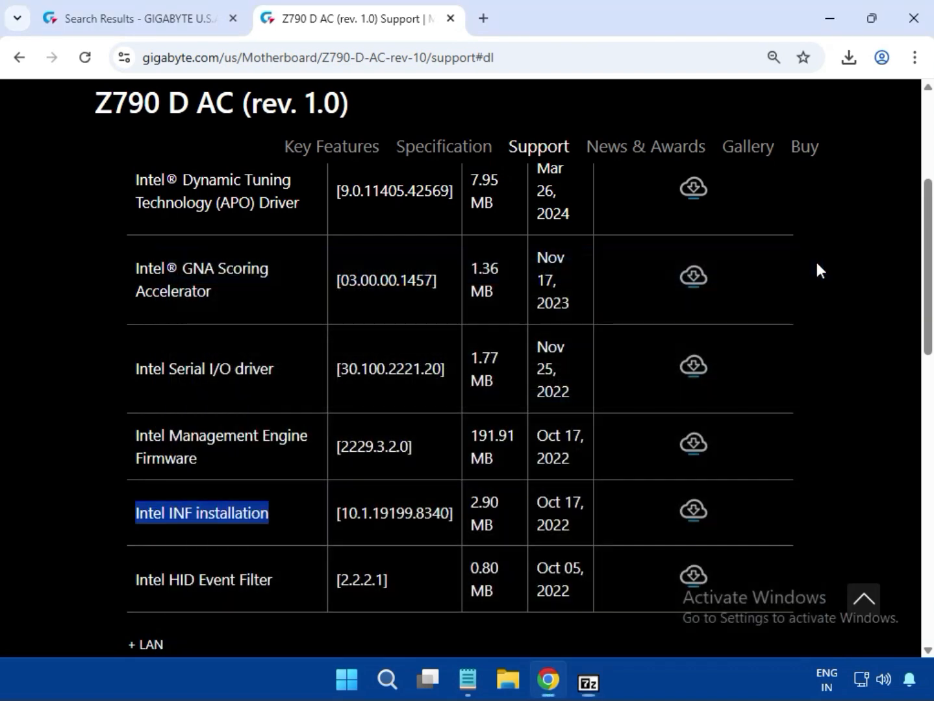
click(854, 330)
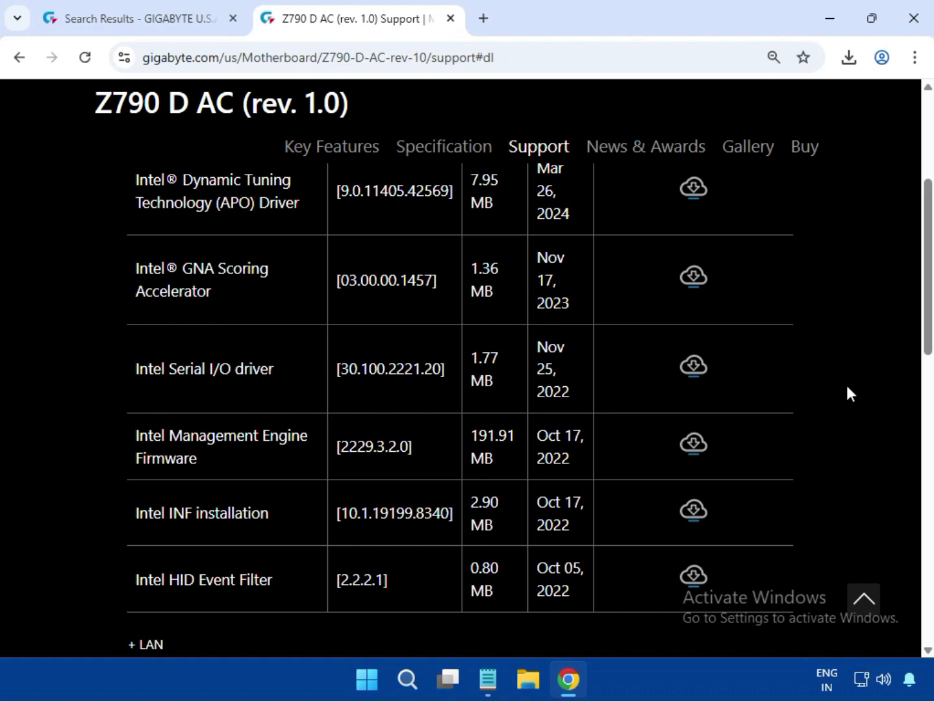
Expand the LAN driver category below the Chipset drivers.
scroll(852, 408, up, 5)
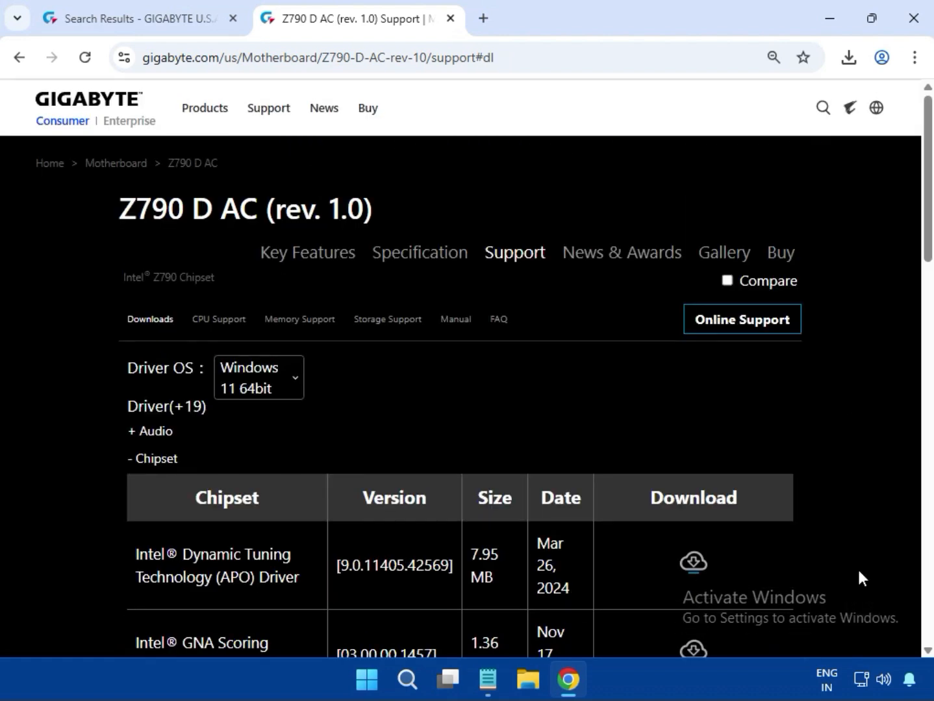
scroll(853, 549, down, 7)
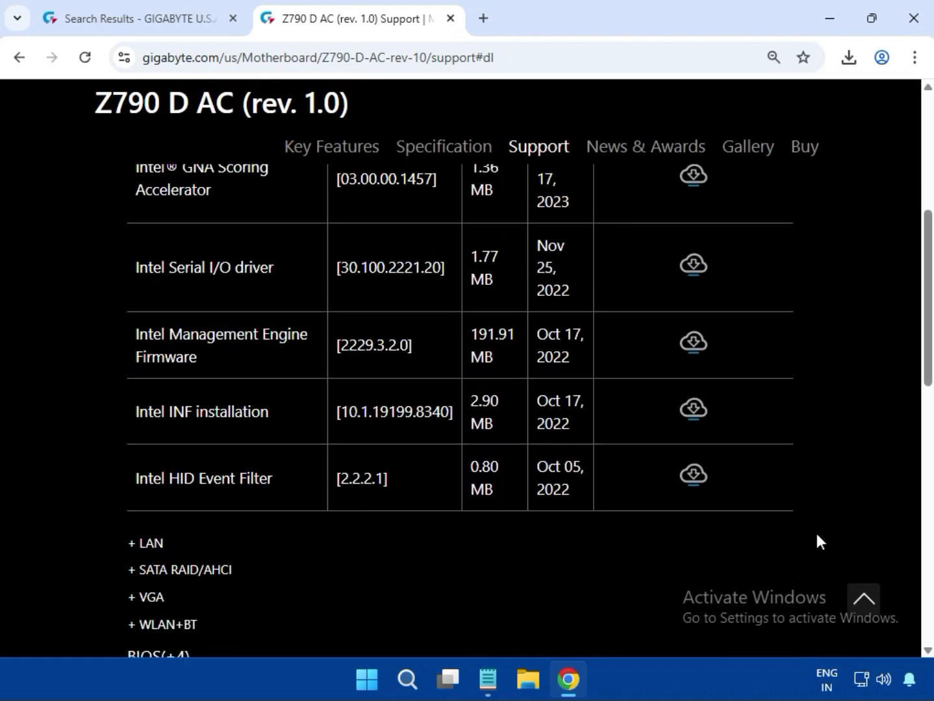
scroll(818, 541, down, 1)
click(130, 455)
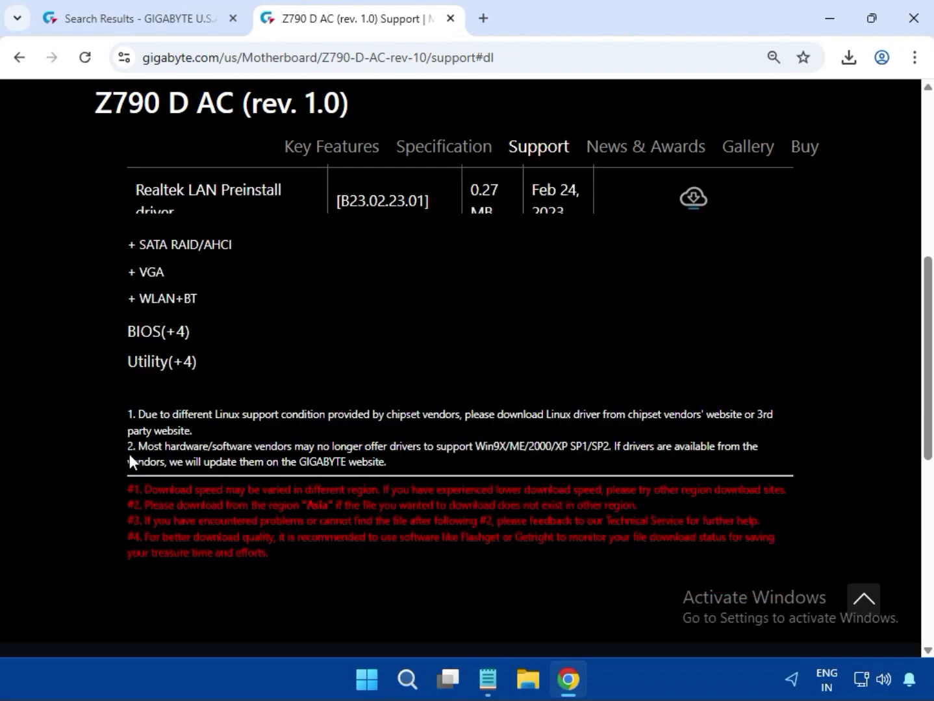
Download the Realtek LAN Driver version 11.24.0318.2025 from the LAN category.
scroll(174, 464, up, 4)
drag(146, 390, 710, 400)
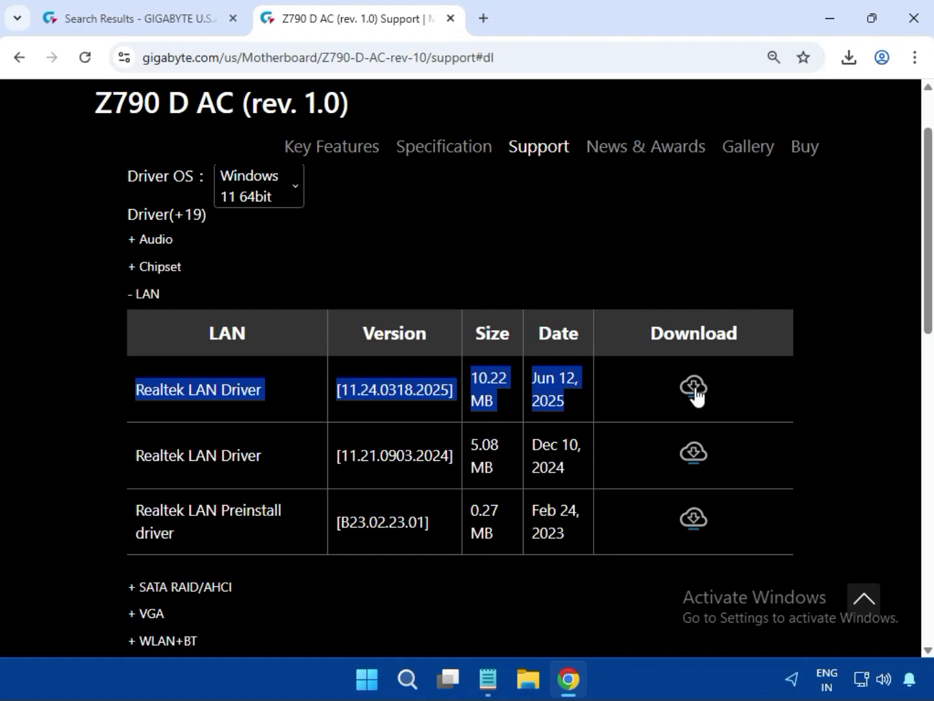
click(694, 387)
Run mb_driver_654_w11_11.24.0318.2025.exe from the archive mb_driver_654_w11_11.24.0318.2025 (9).zip with permission to make changes, and close the archive.
click(843, 57)
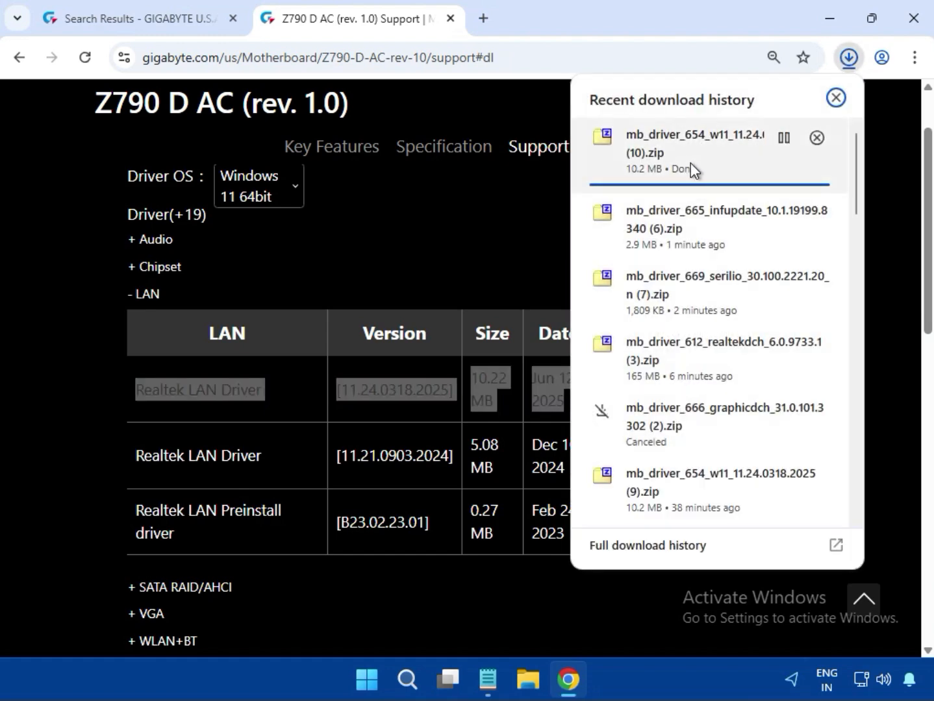
scroll(664, 152, down, 5)
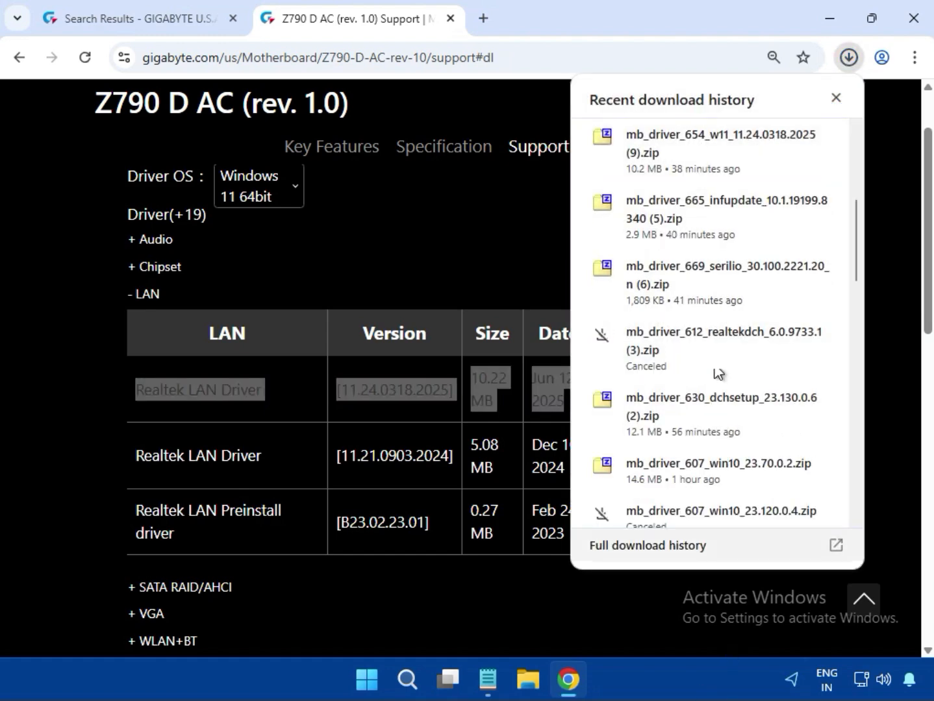
click(676, 163)
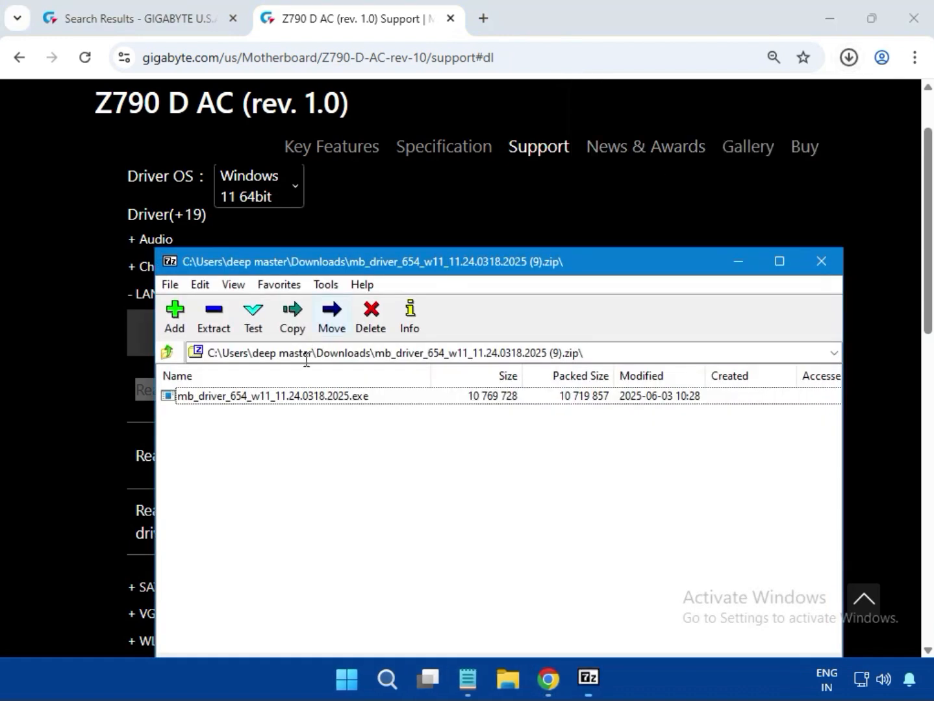
double_click(301, 393)
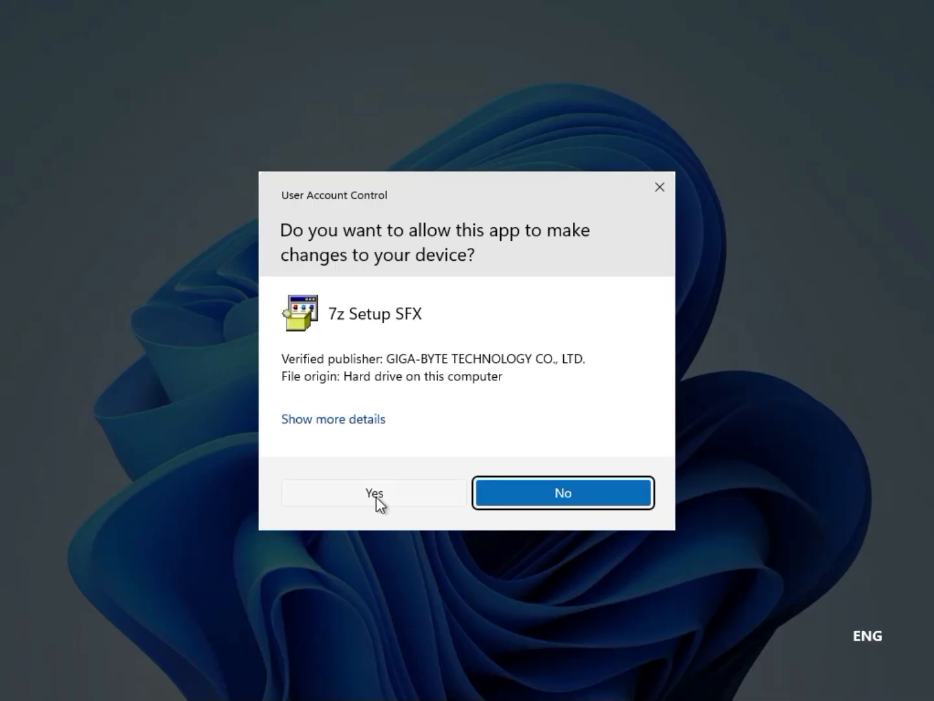
click(377, 497)
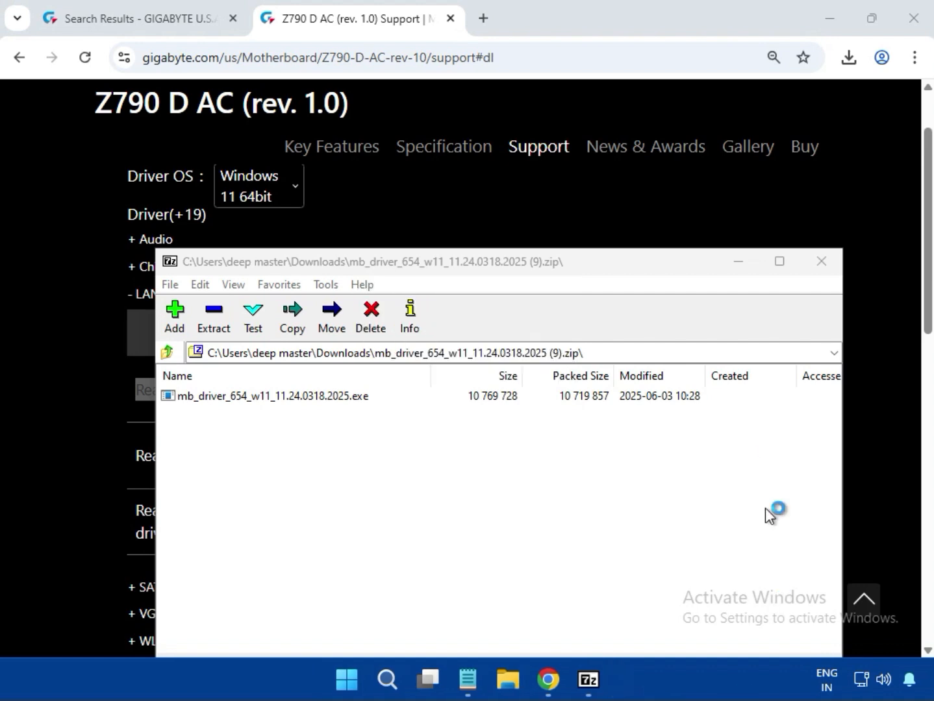
click(817, 268)
click(832, 457)
Expand the VGA driver category and download the Intel Graphic Driver version 31.0.101.3302.
scroll(830, 455, up, 3)
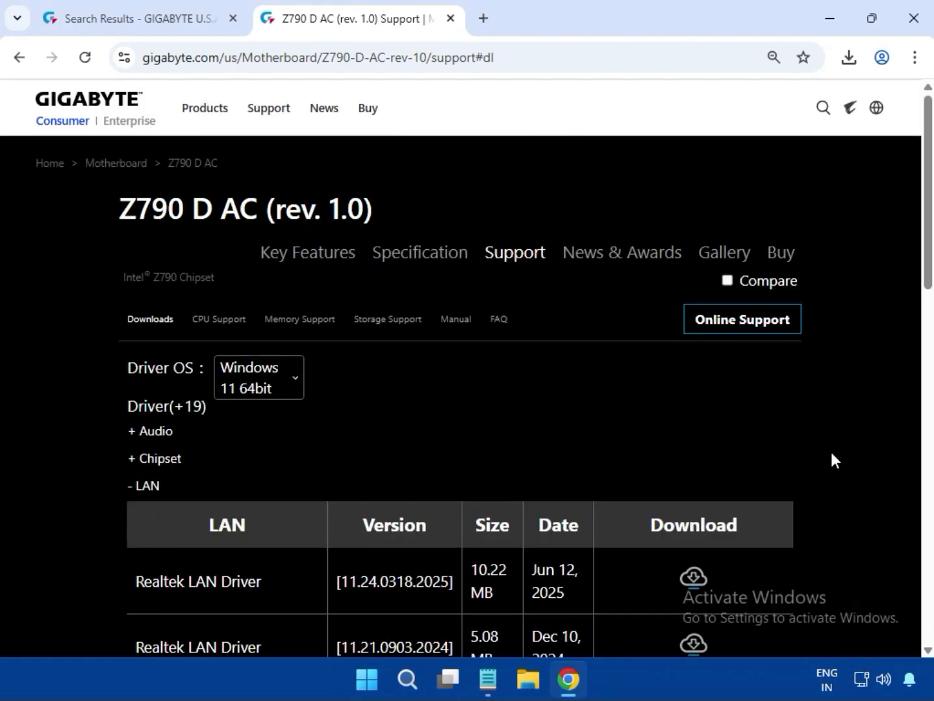
scroll(832, 455, down, 6)
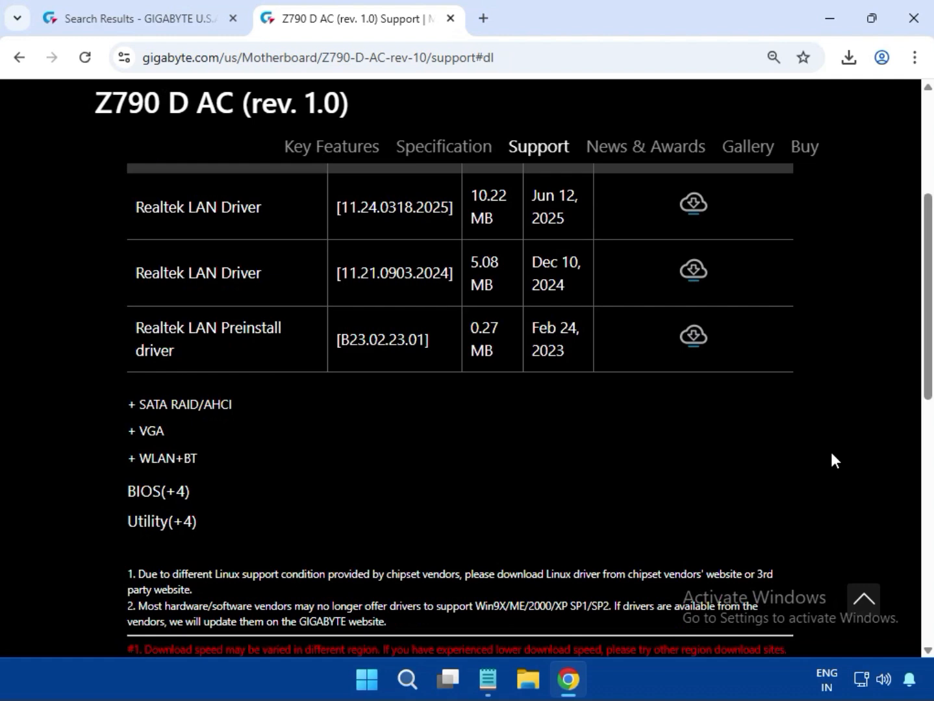
double_click(147, 430)
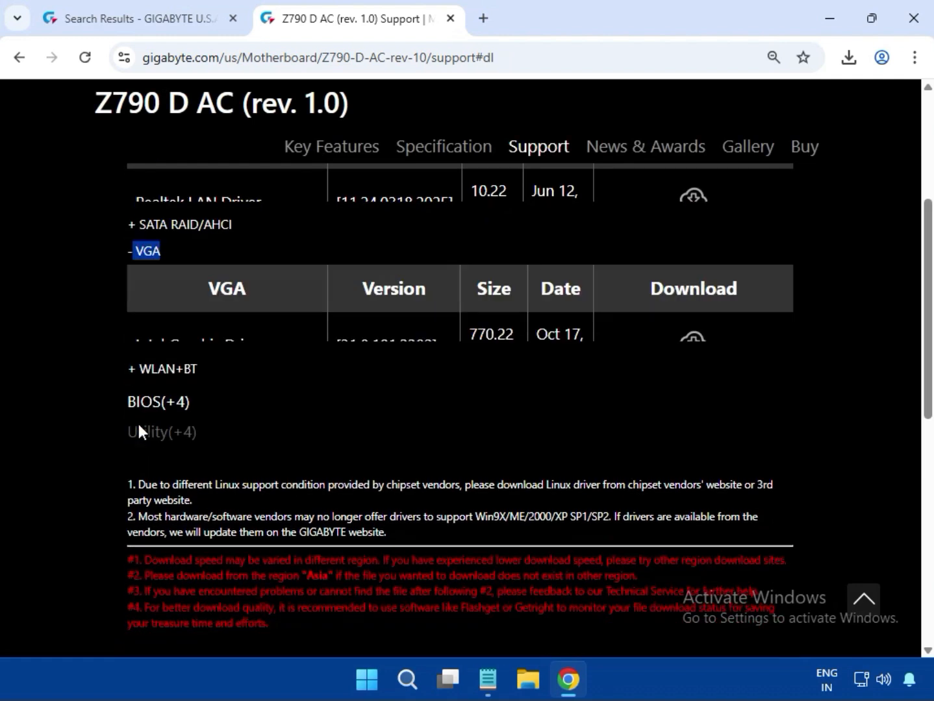
scroll(160, 430, up, 1)
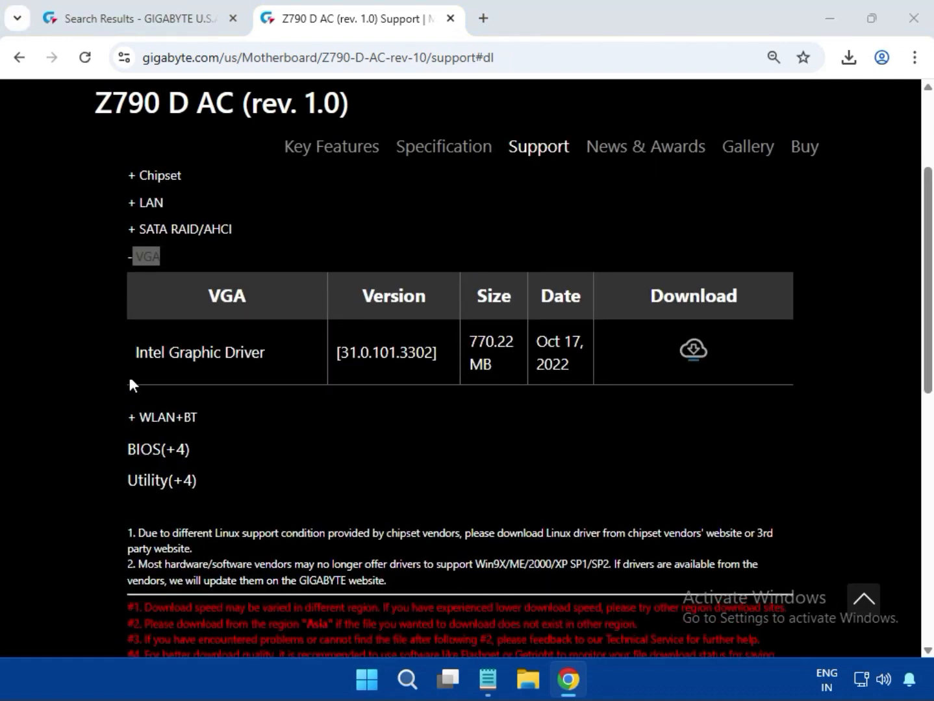
drag(137, 352, 694, 365)
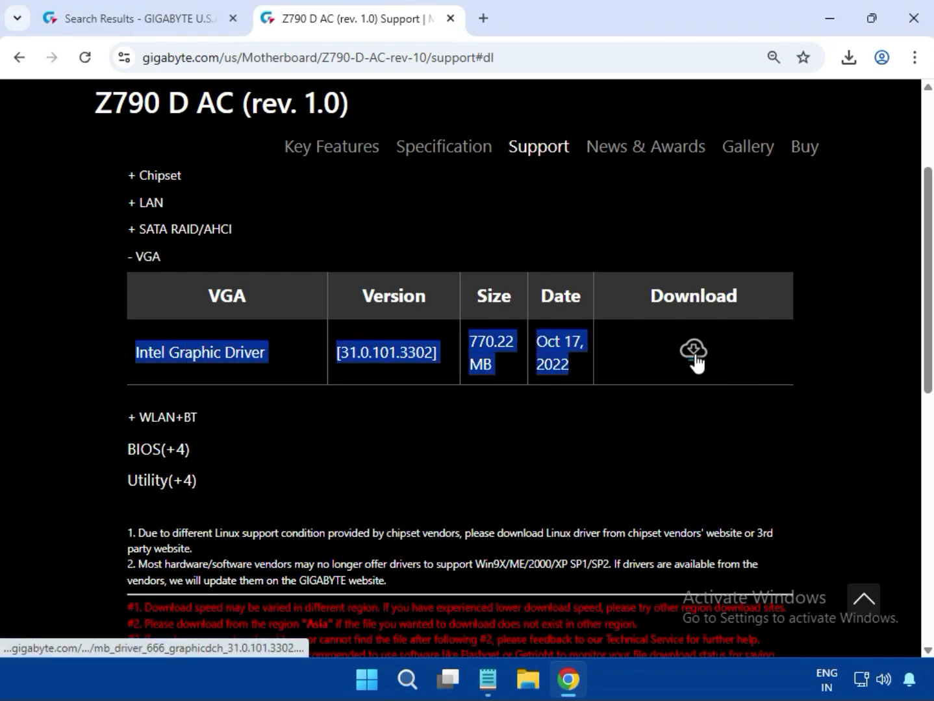
click(693, 354)
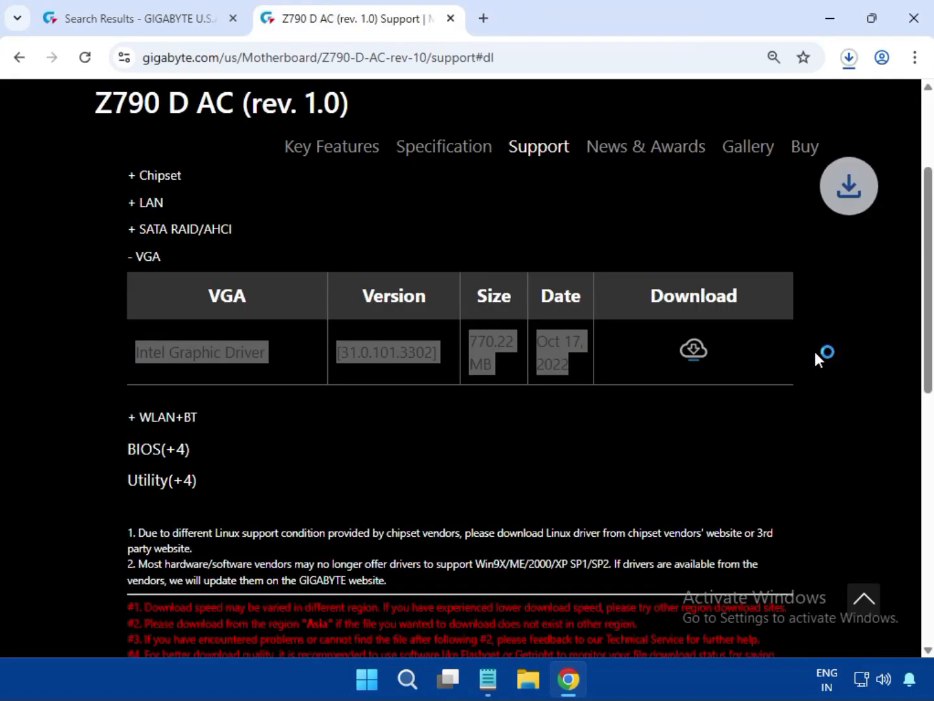
click(818, 352)
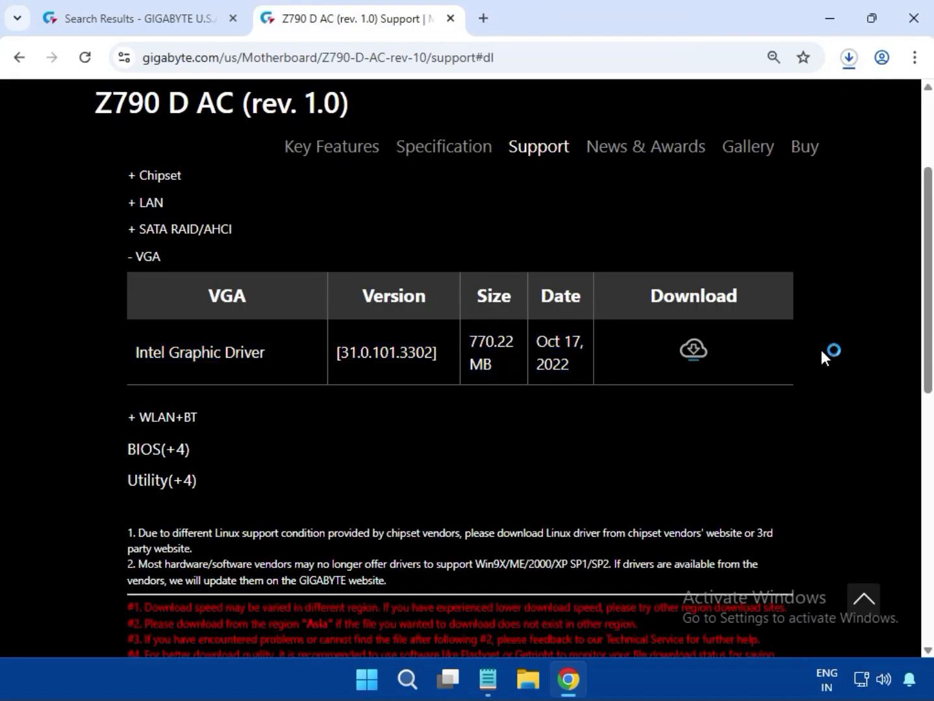
Run mb_driver_666_graphicdch_31.0.101.3302.exe from the previously downloaded archive ending in (1).zip with permission to make changes, and close the archive.
click(844, 65)
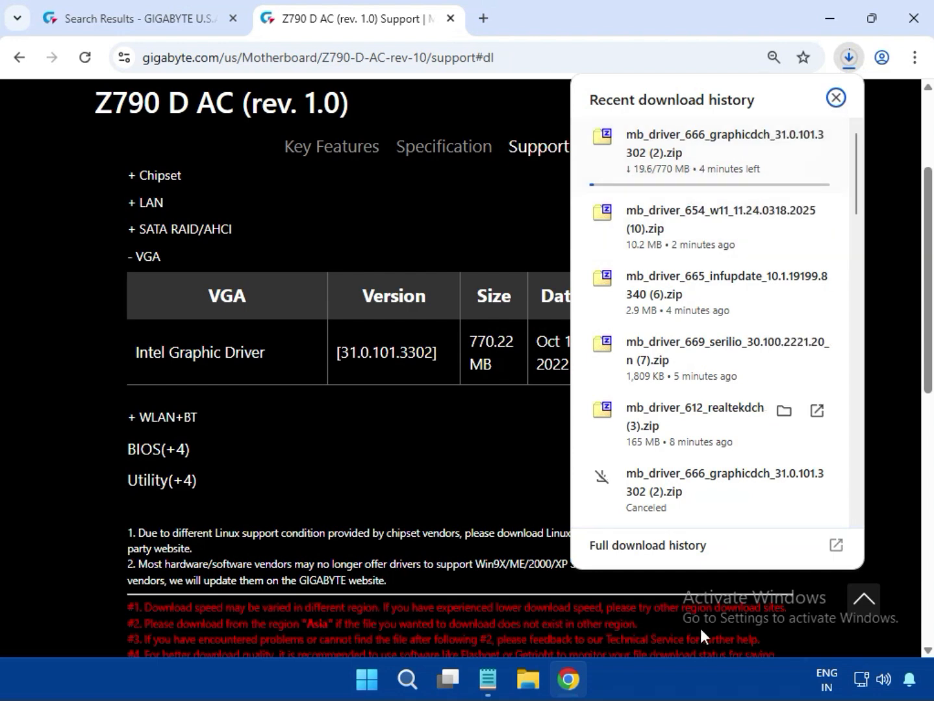
scroll(656, 163, down, 10)
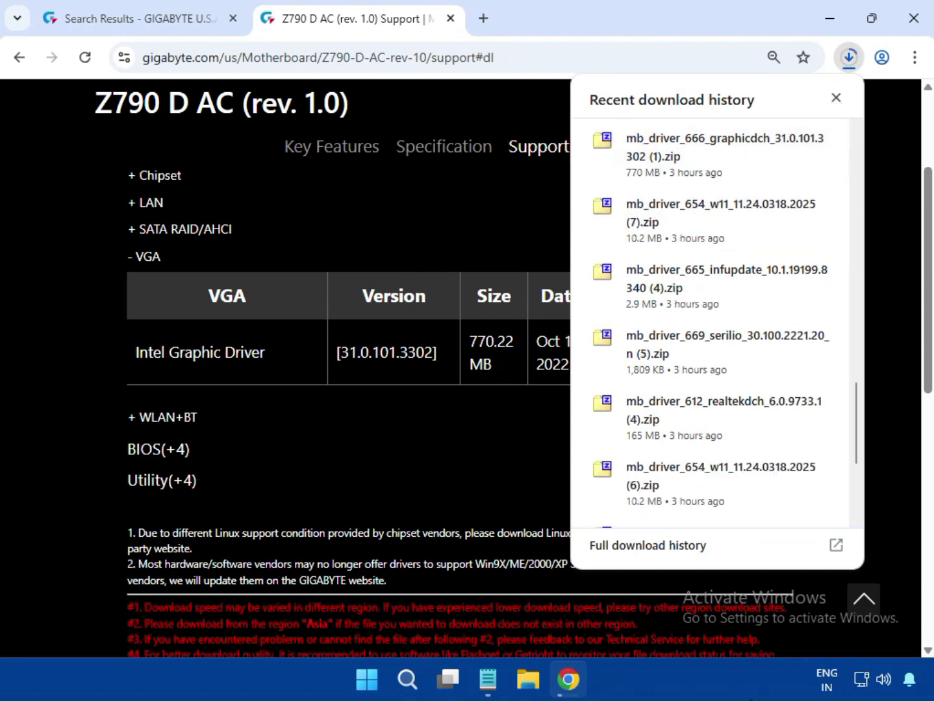
click(655, 155)
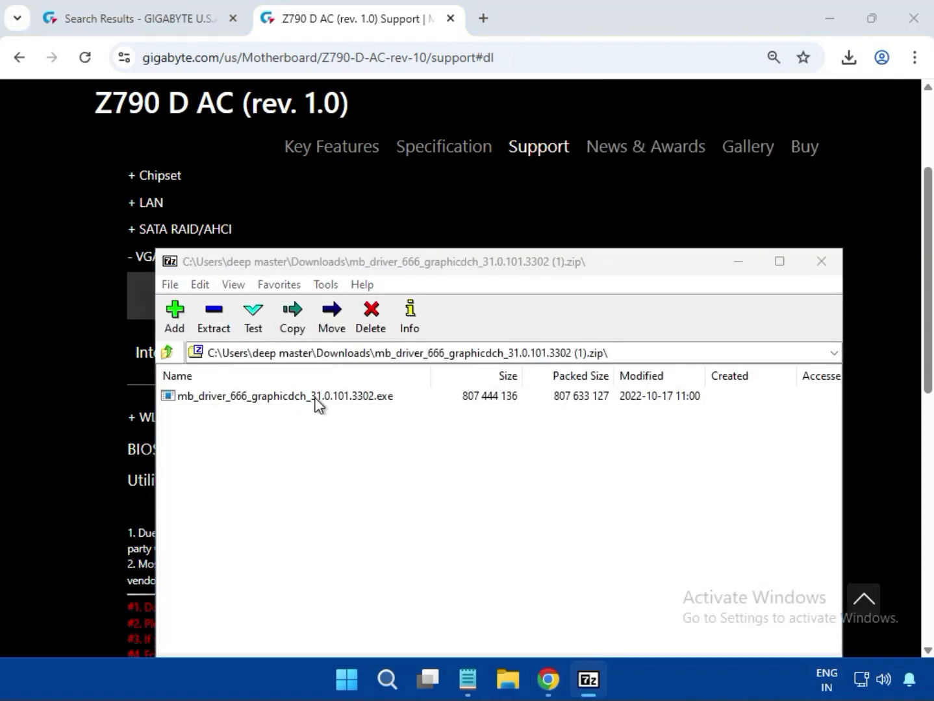
double_click(316, 399)
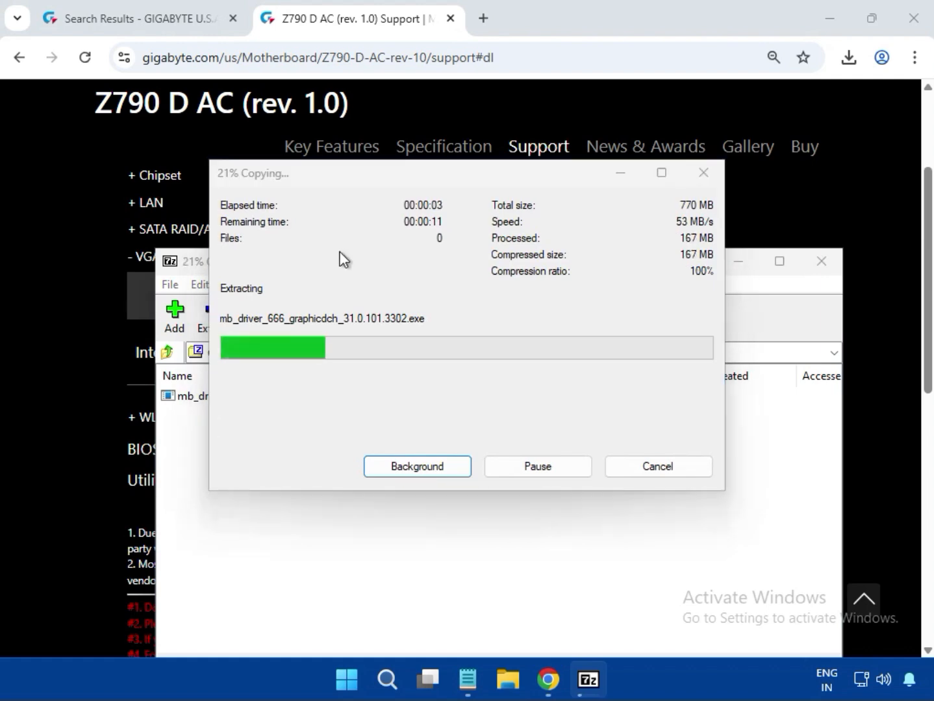
drag(346, 170, 706, 383)
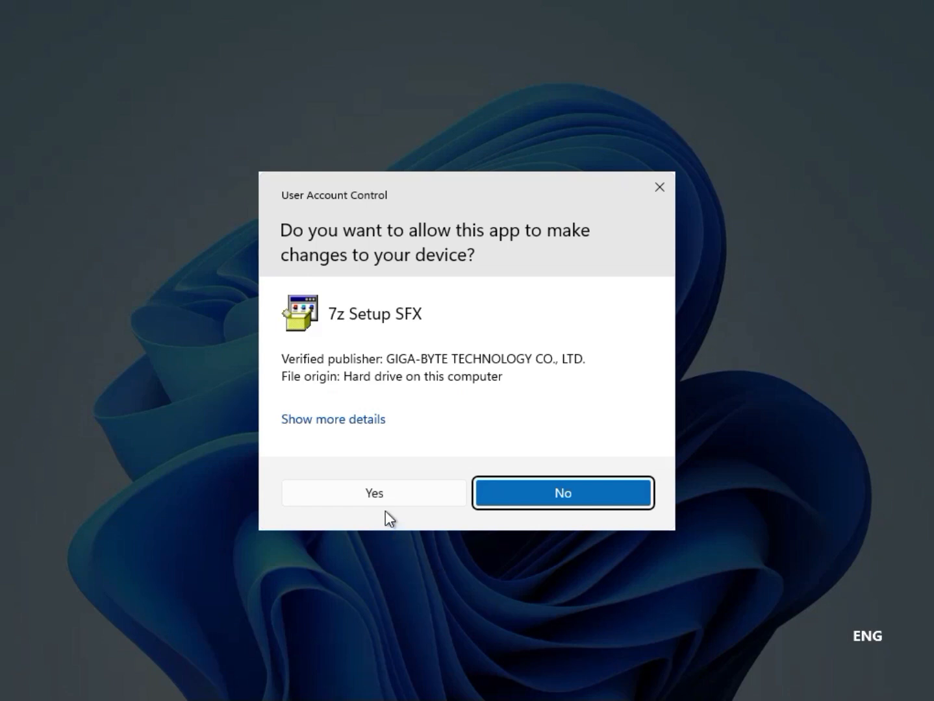
click(390, 502)
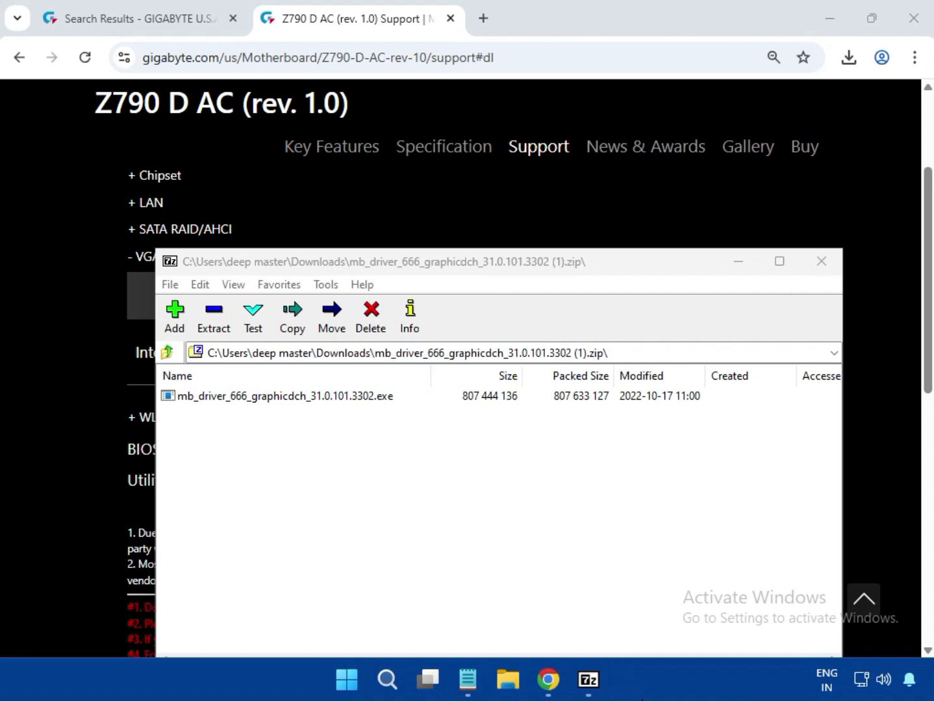
click(819, 262)
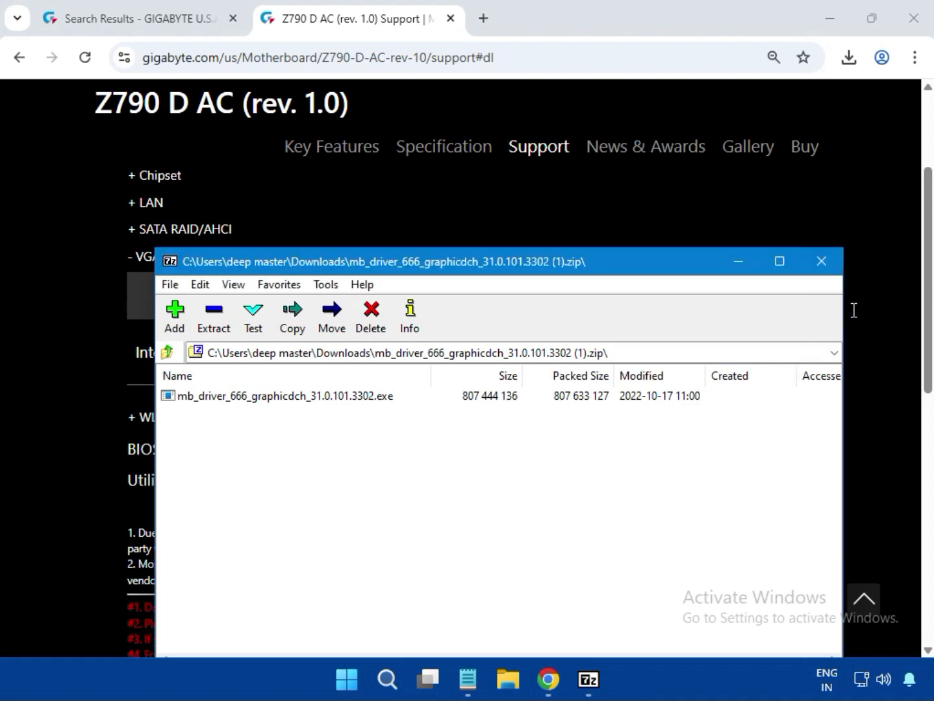
Expand the WLAN+BT driver category and download the Intel Bluetooth Driver version 23.140.0.5.
scroll(553, 503, up, 4)
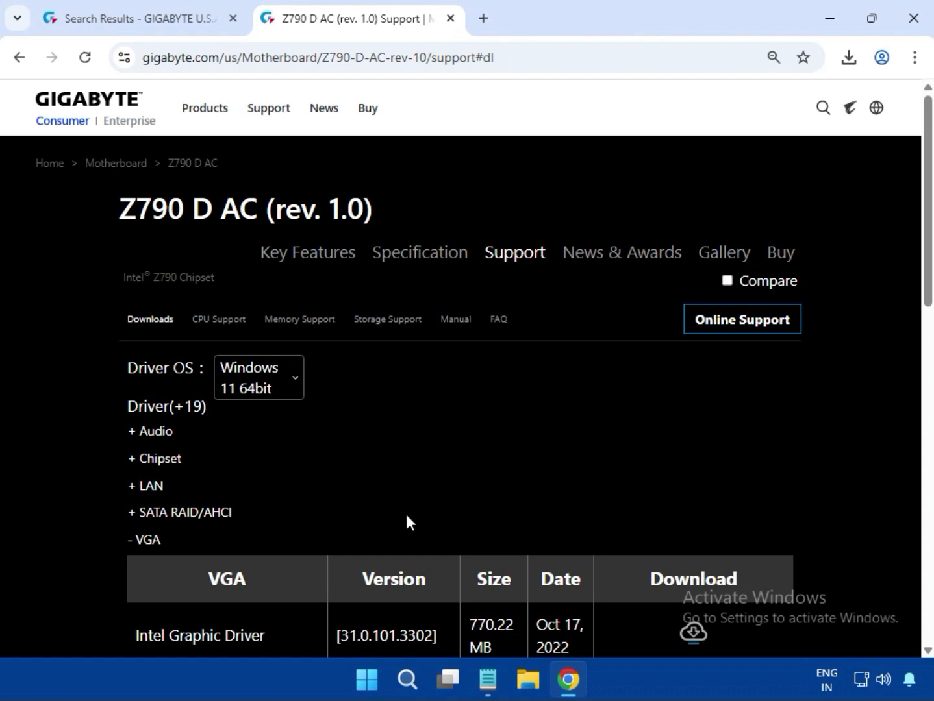
scroll(406, 516, down, 7)
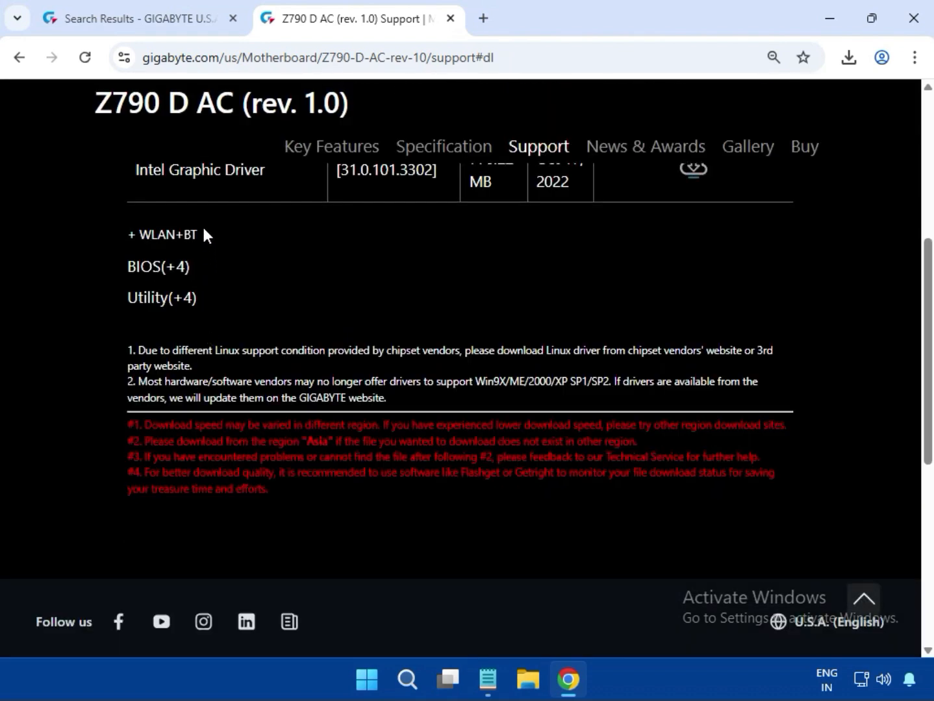
click(186, 235)
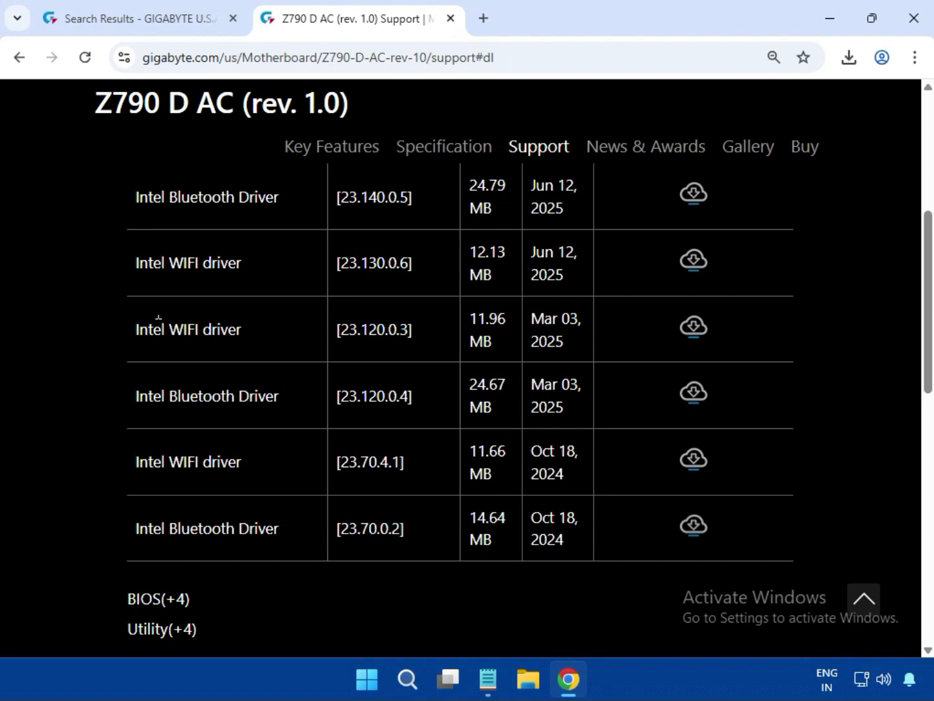
scroll(153, 311, up, 1)
scroll(150, 344, down, 1)
click(693, 200)
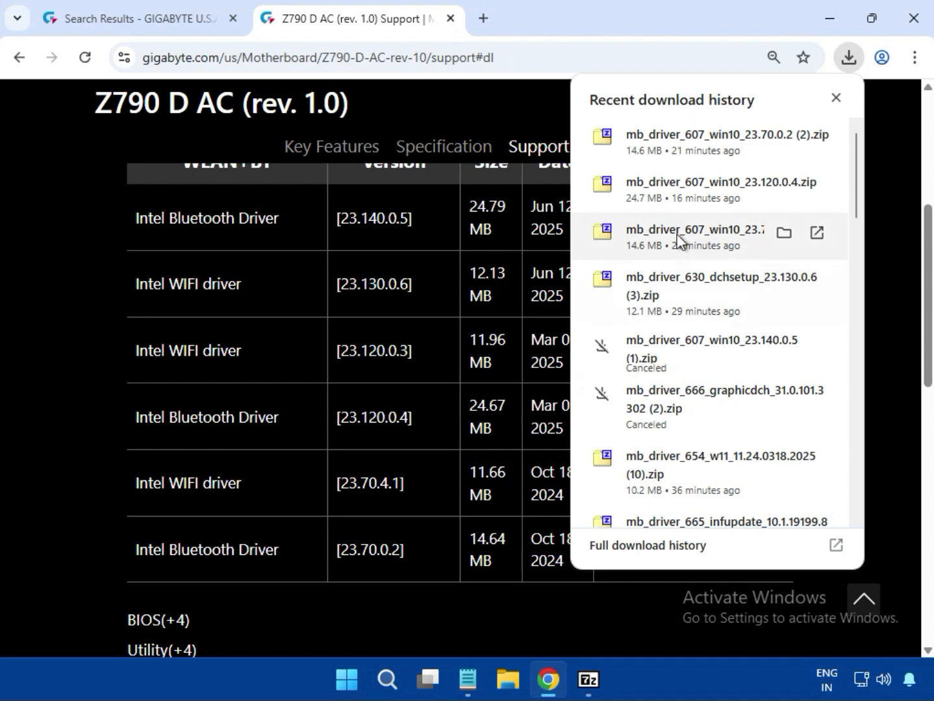
Run mb_driver_607_win10_23.70.0.2.exe from the archive mb_driver_607_win10_23.70.0.2 (1).zip with permission to make changes, and close the archive.
click(677, 234)
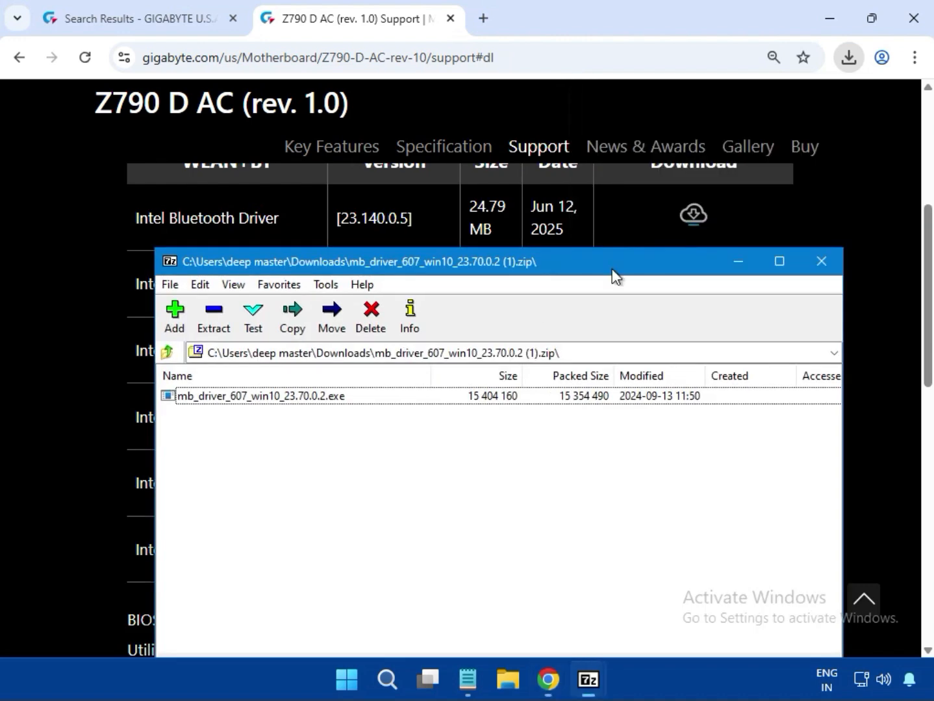
double_click(389, 398)
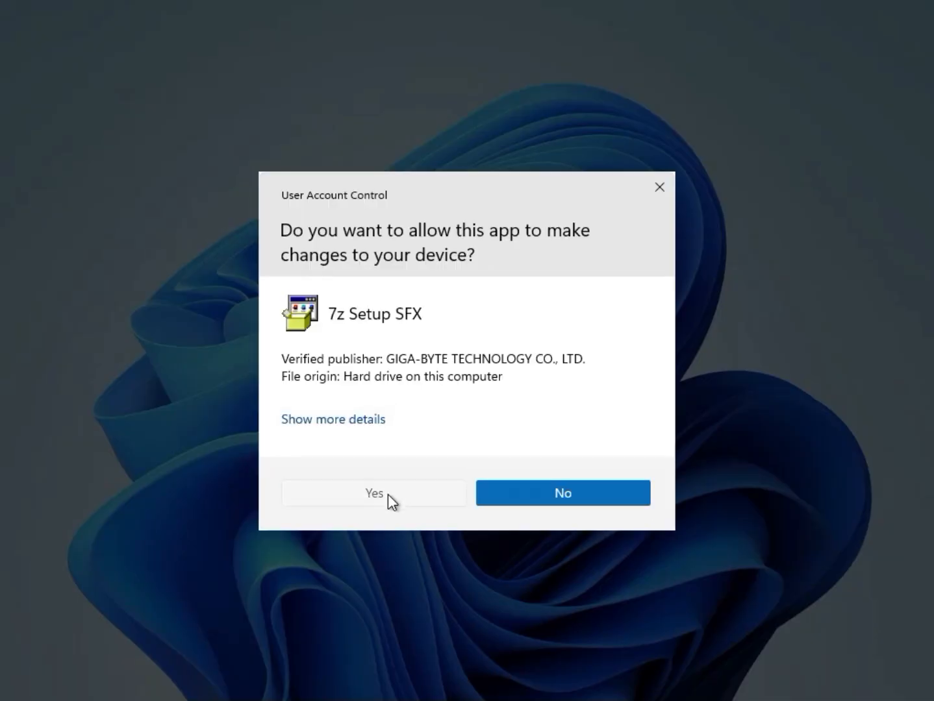
click(389, 495)
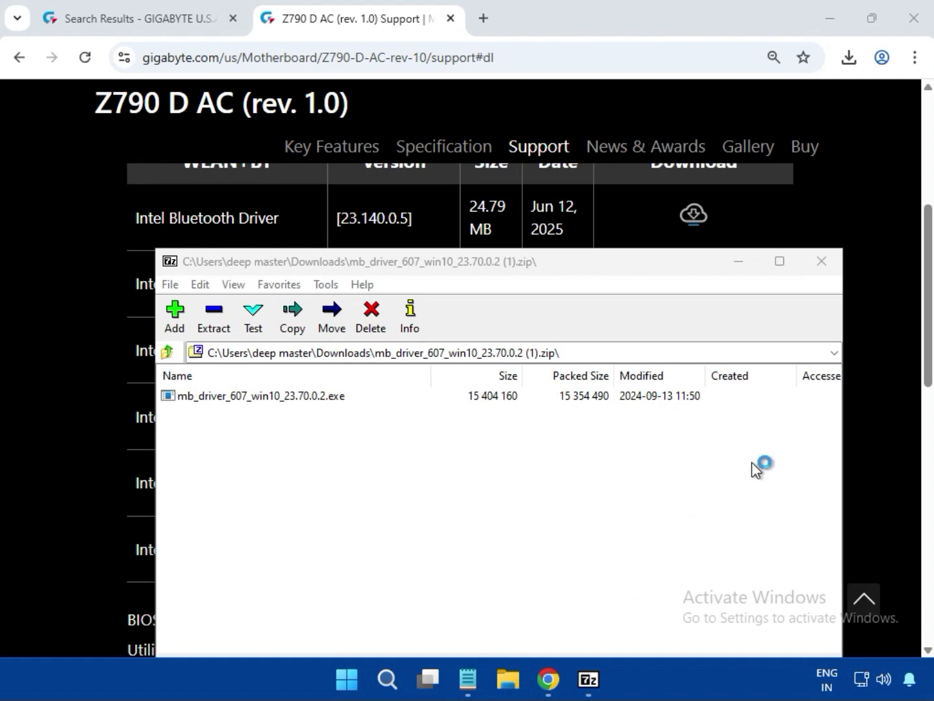
click(824, 269)
Download the Intel WIFI driver version 23.130.0.6 from the WLAN+BT category.
scroll(866, 428, up, 3)
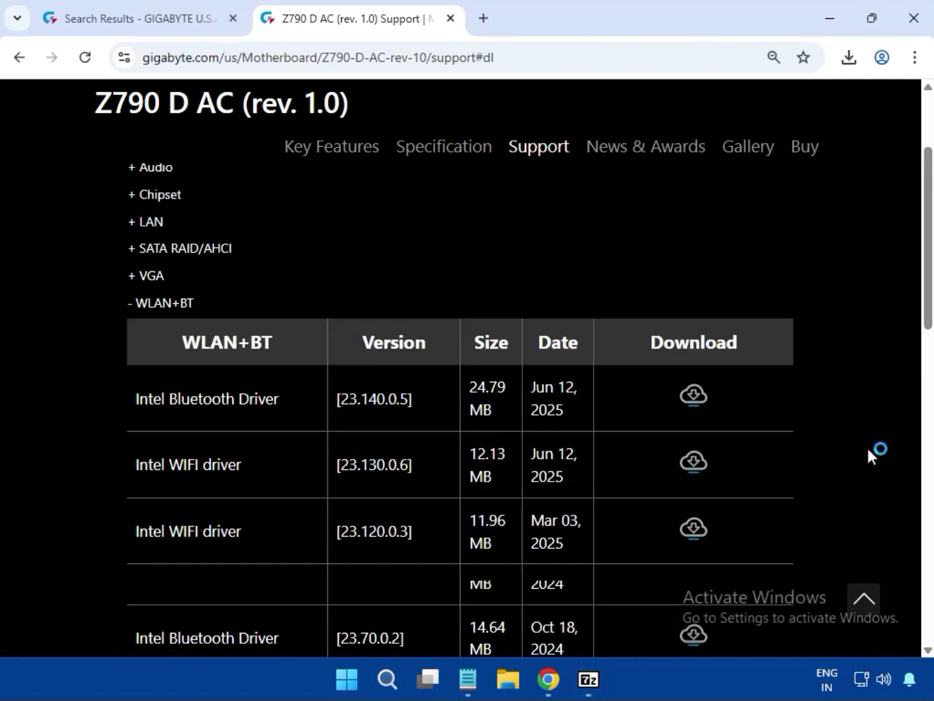
scroll(869, 450, up, 4)
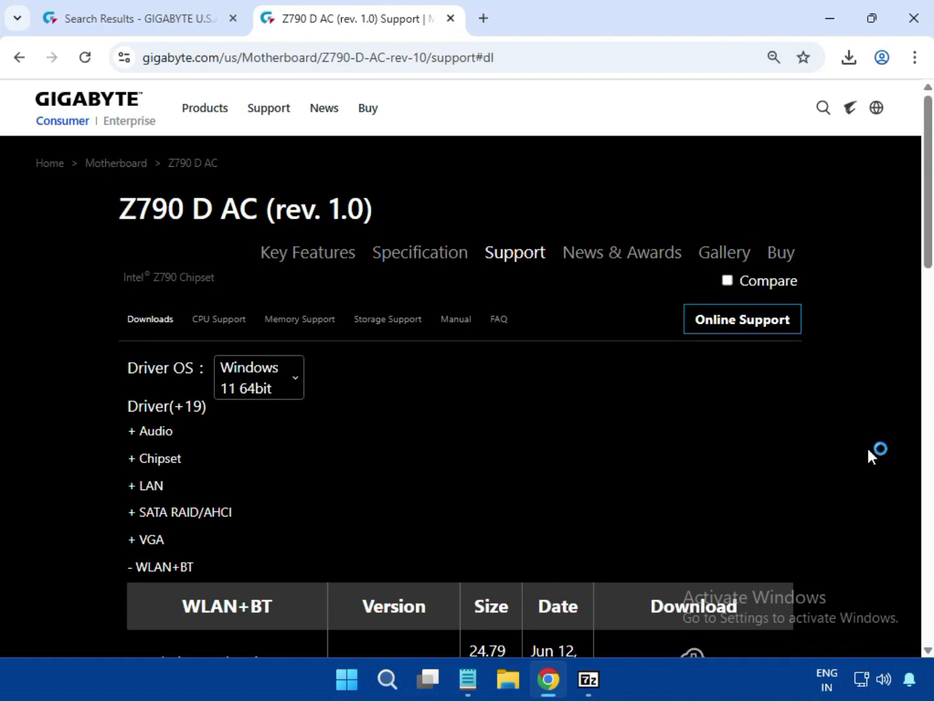
scroll(869, 458, down, 2)
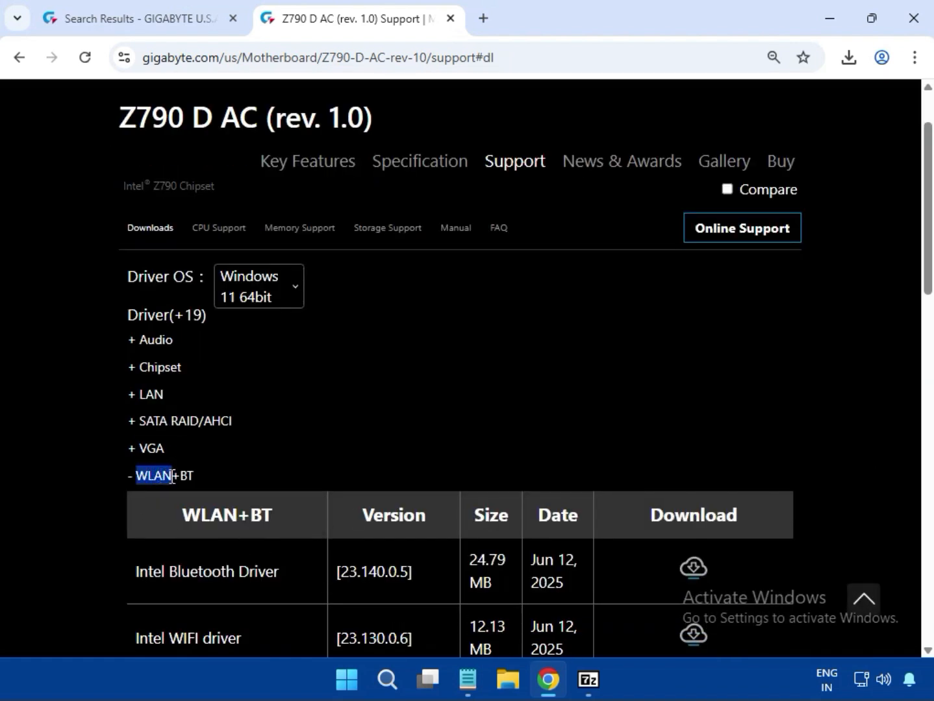
click(864, 504)
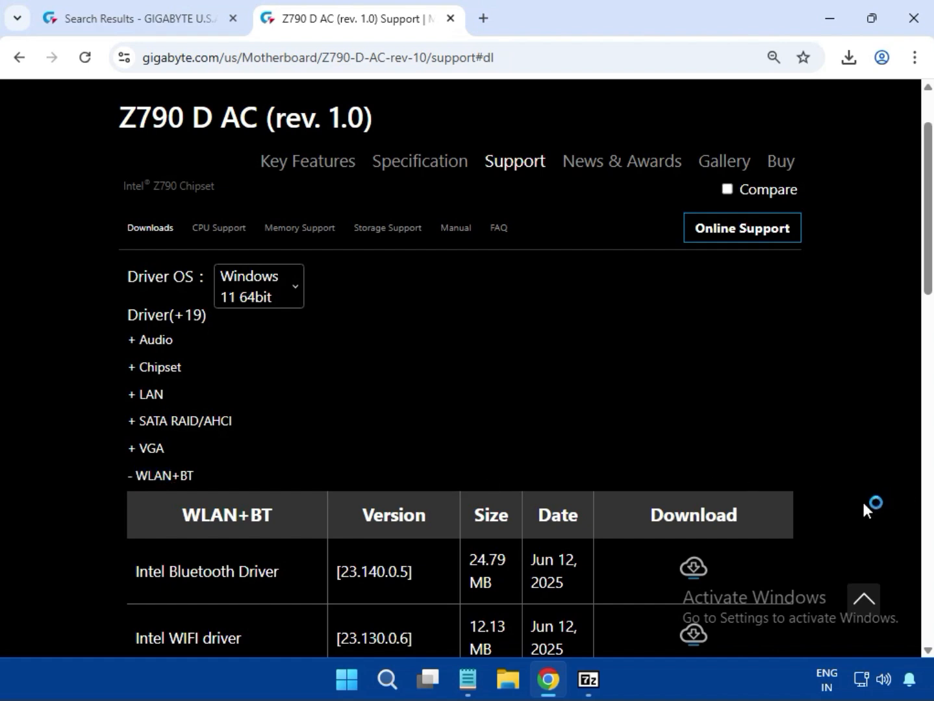
scroll(703, 493, down, 3)
drag(198, 449, 701, 460)
click(693, 448)
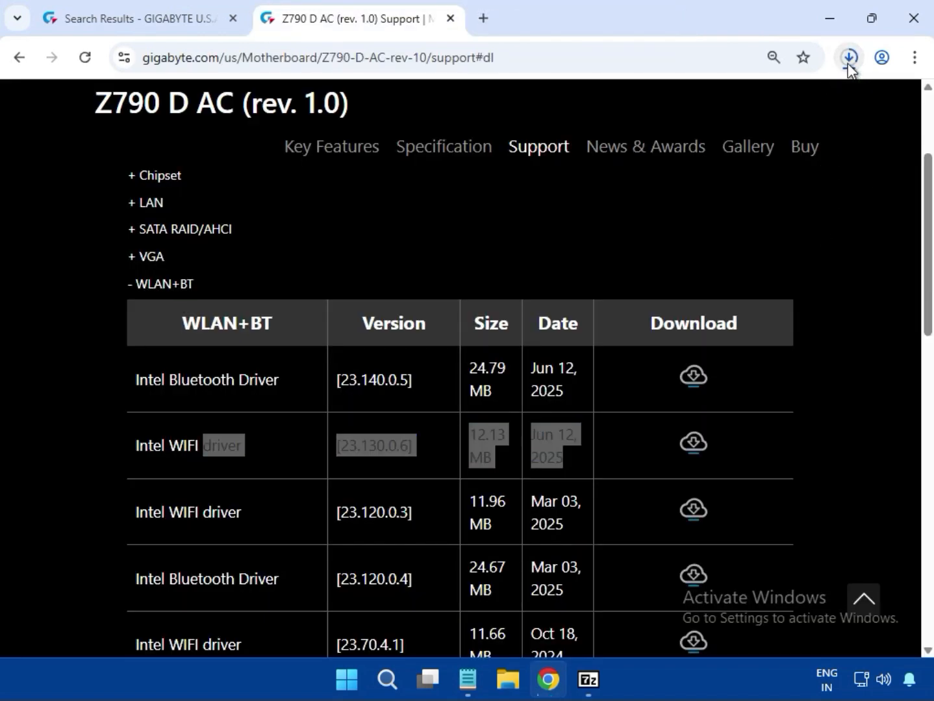
Run mb_driver_630_dchsetup_23.130.0.6.exe from the newly downloaded archive with permission to make changes, and close the archive.
click(848, 62)
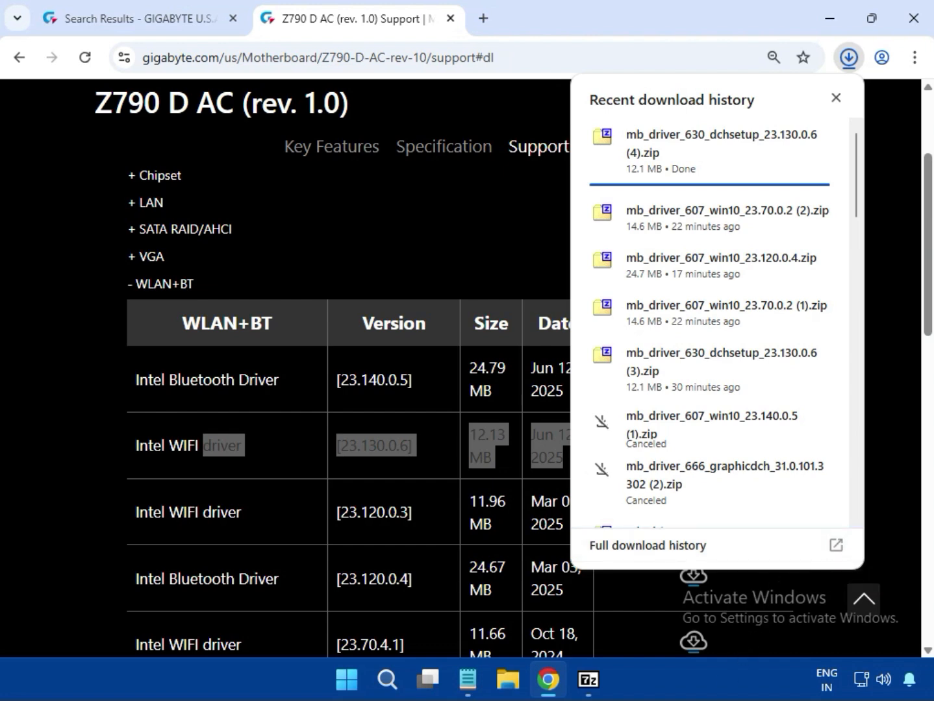
key(Escape)
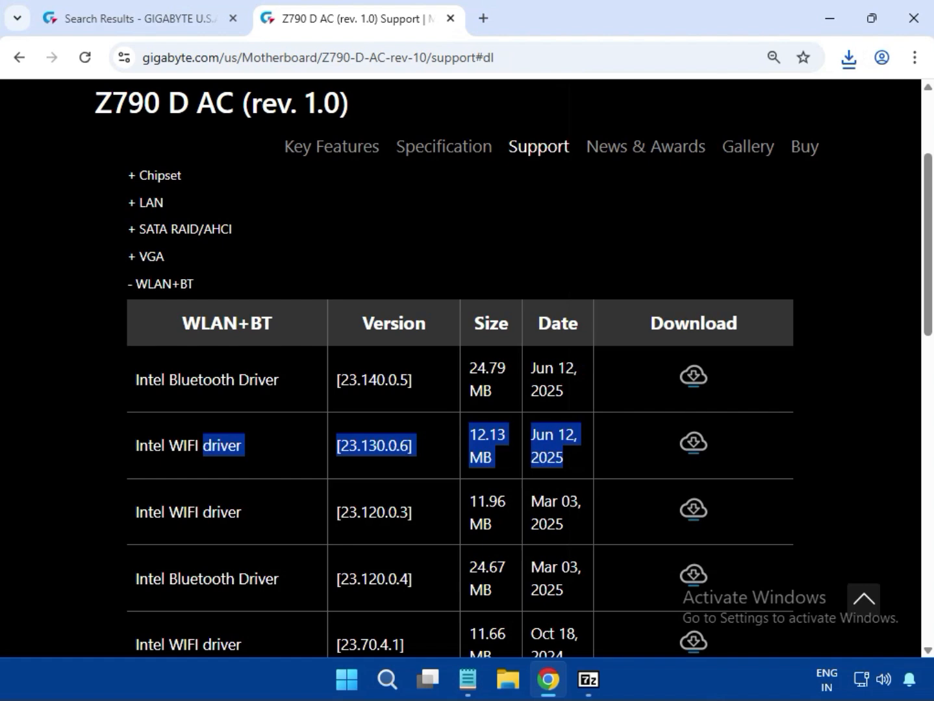
click(843, 71)
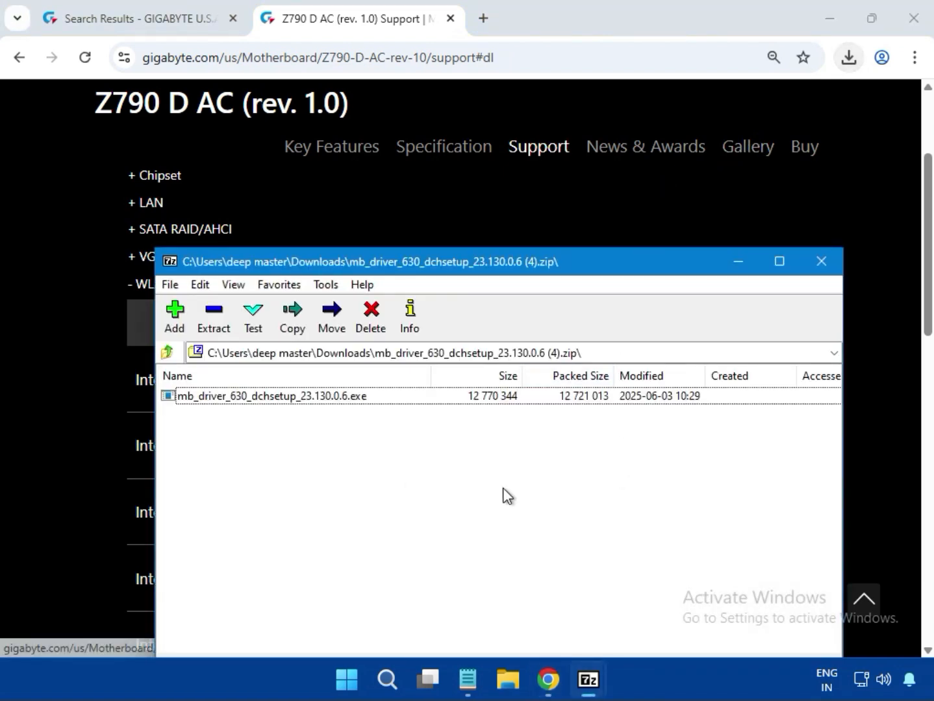
double_click(289, 397)
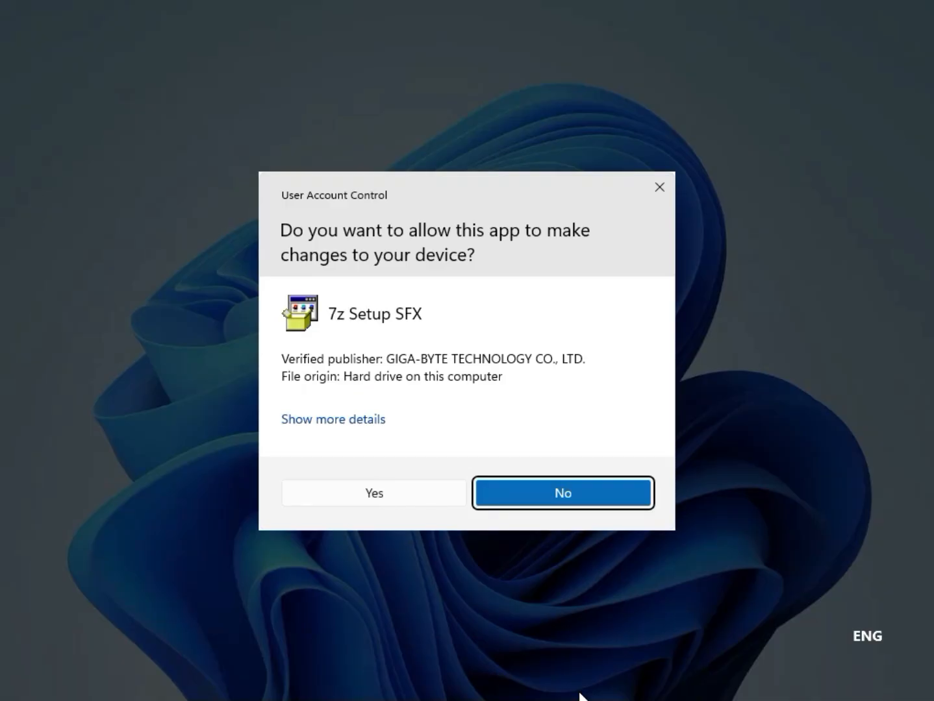
click(375, 493)
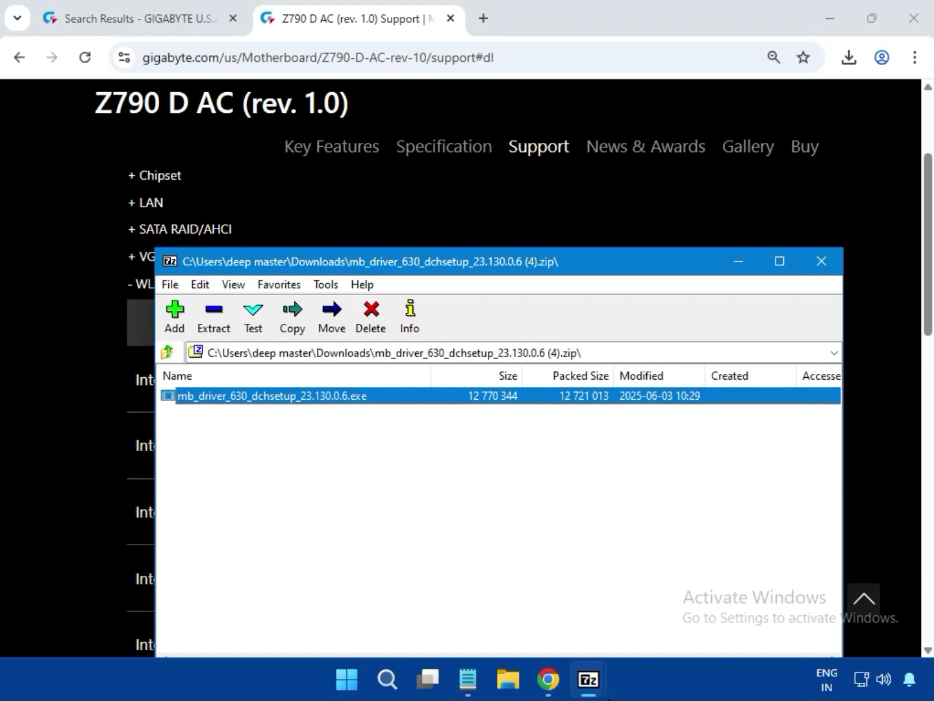
click(822, 262)
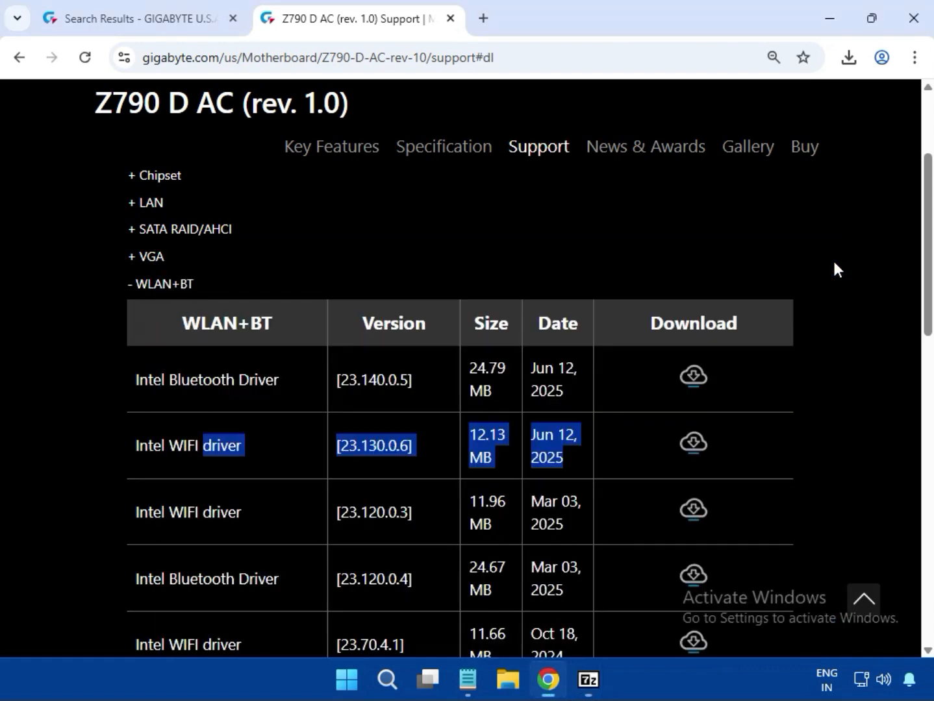
click(855, 278)
scroll(854, 282, down, 8)
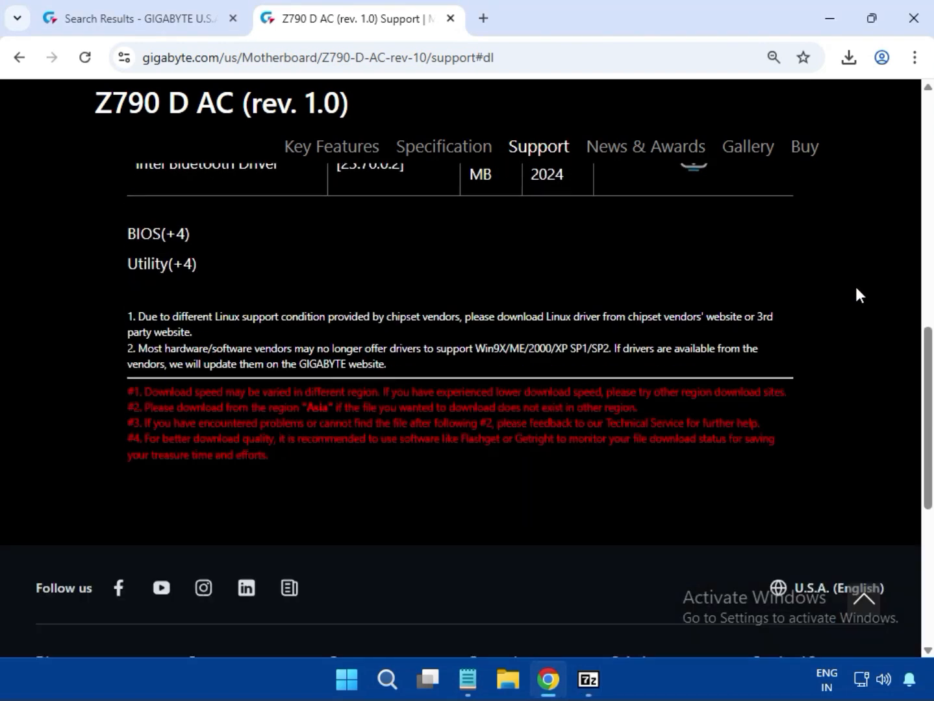